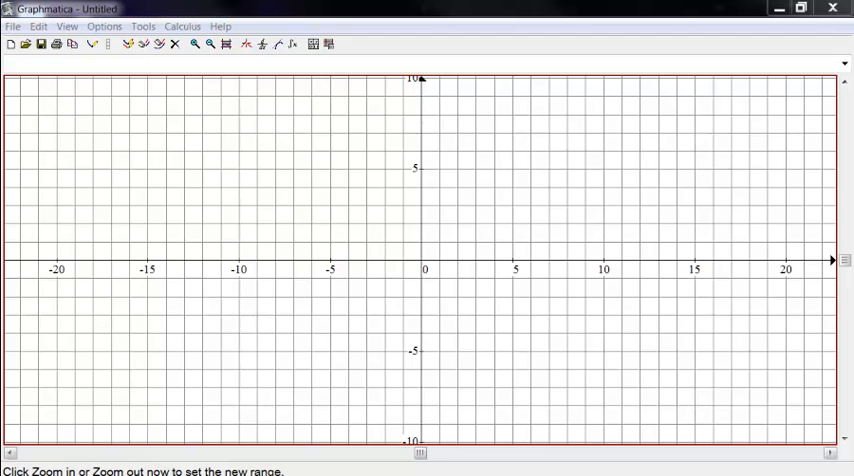
Choose the White colour scheme for the graph paper in the Graph Paper colour settings.
click(104, 27)
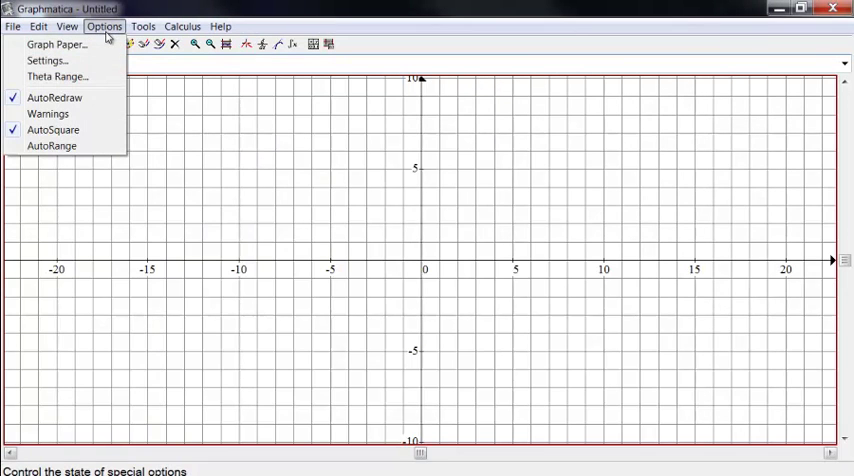
click(57, 45)
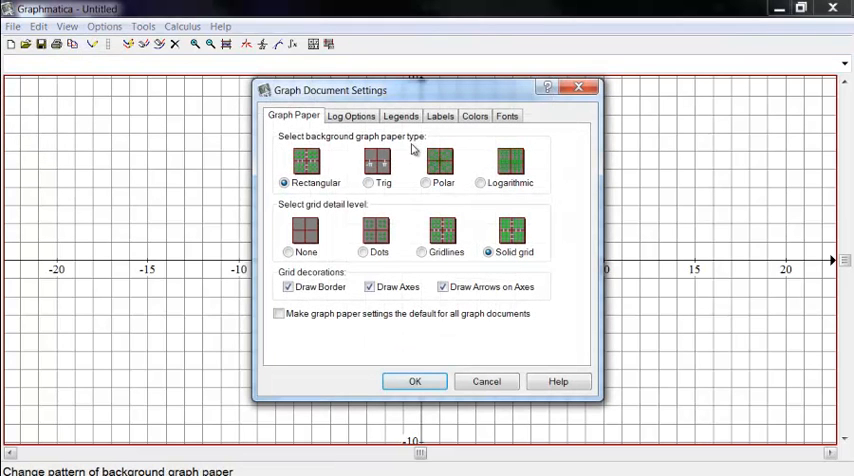
click(475, 116)
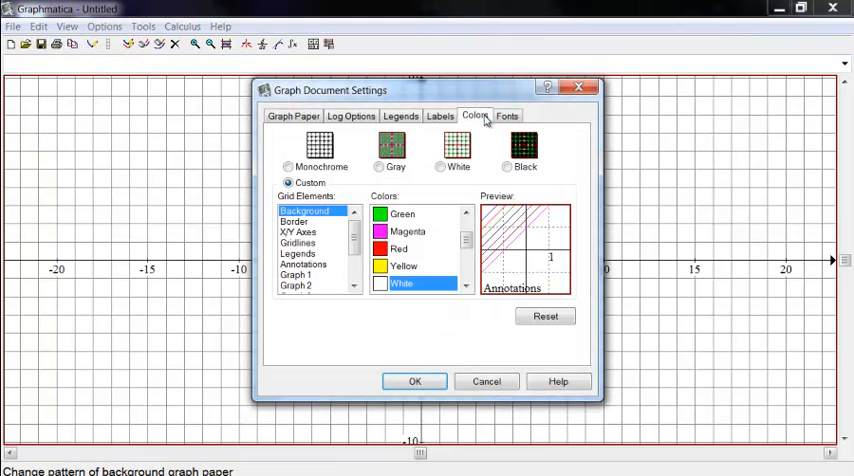
click(440, 167)
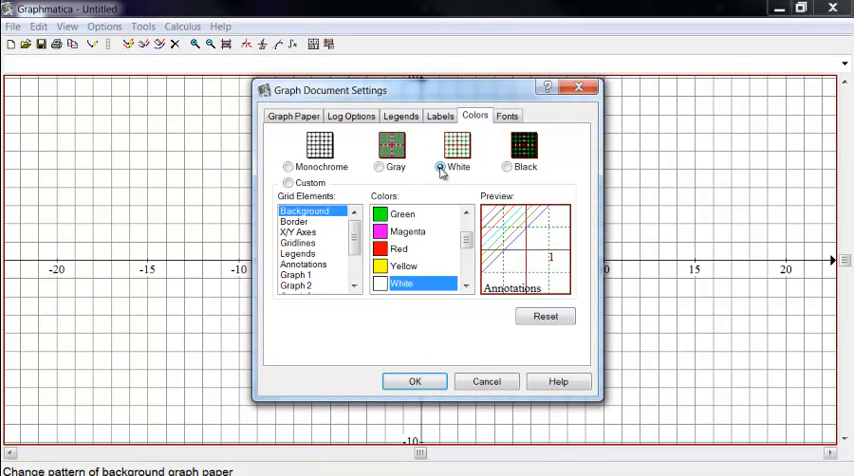
Recolour the X/Y axes Black and the gridlines Dark Gray, then apply the scheme.
click(295, 222)
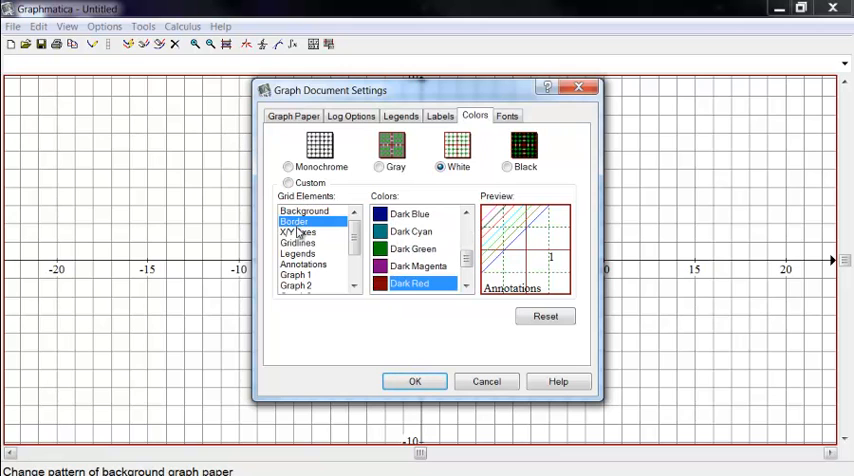
click(297, 232)
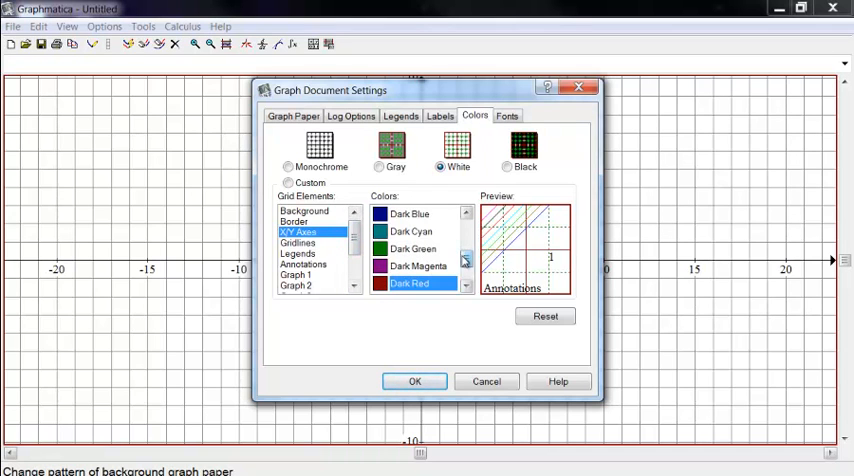
drag(466, 260, 466, 222)
click(401, 214)
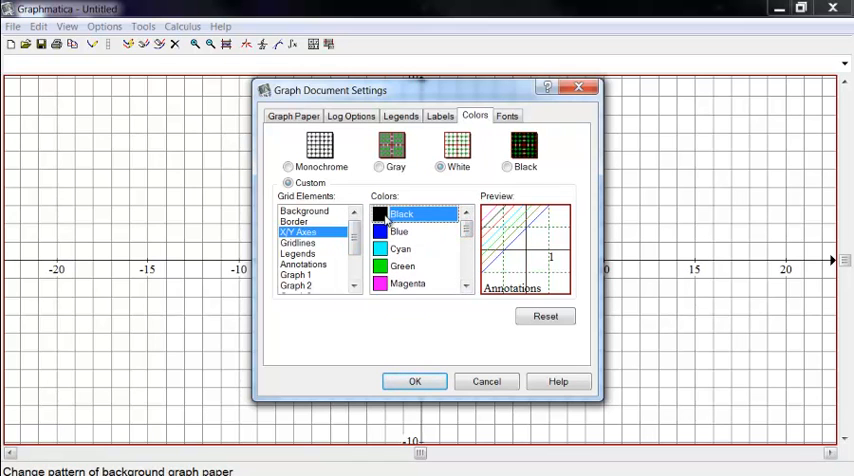
click(310, 243)
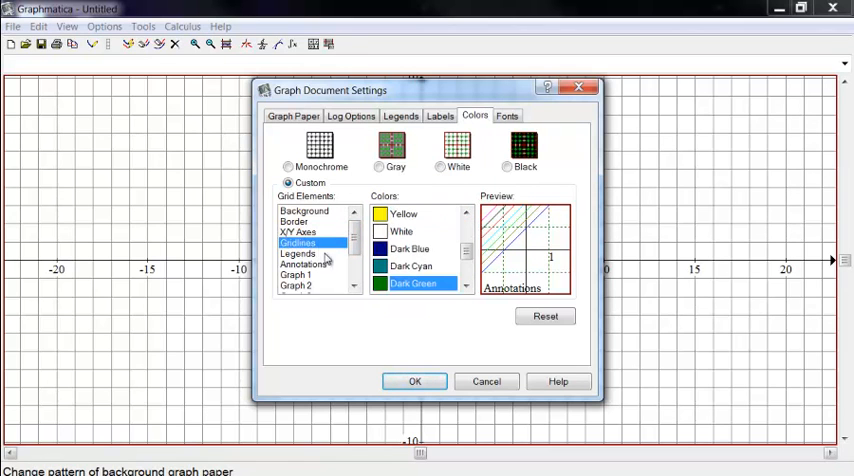
drag(466, 250, 466, 270)
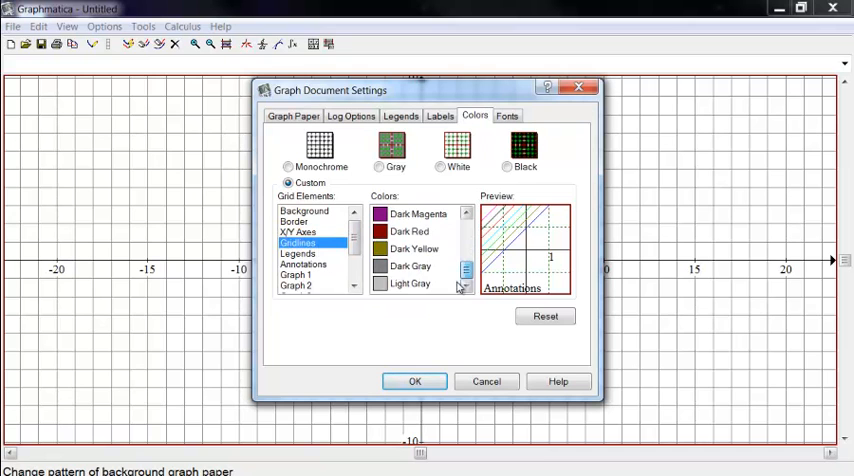
click(410, 266)
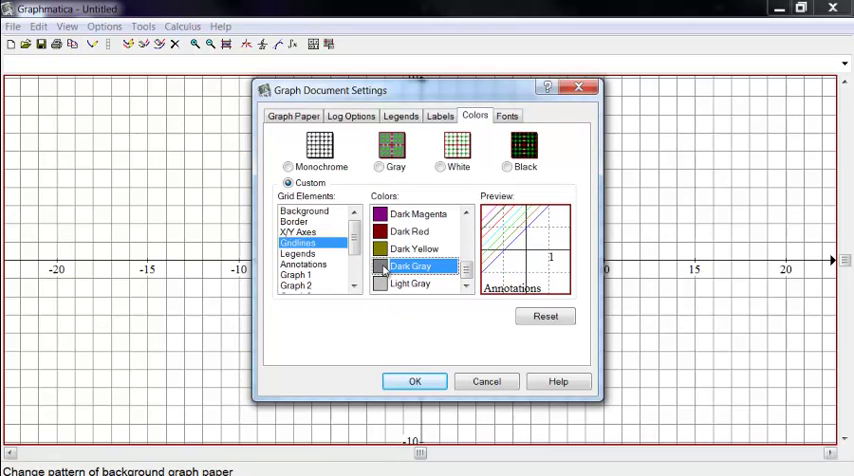
click(414, 381)
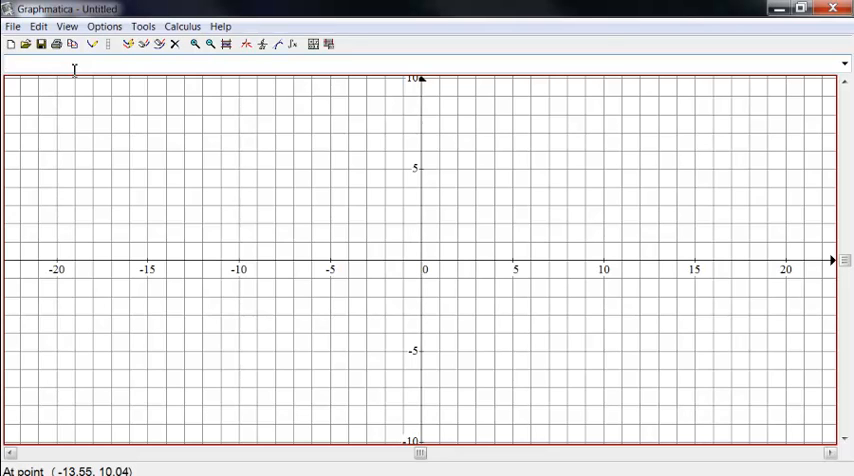
text(y=2x)
Plot the line y=2x, the sine curve y=sin(x) and the line 3x+2y=7.
key(Return)
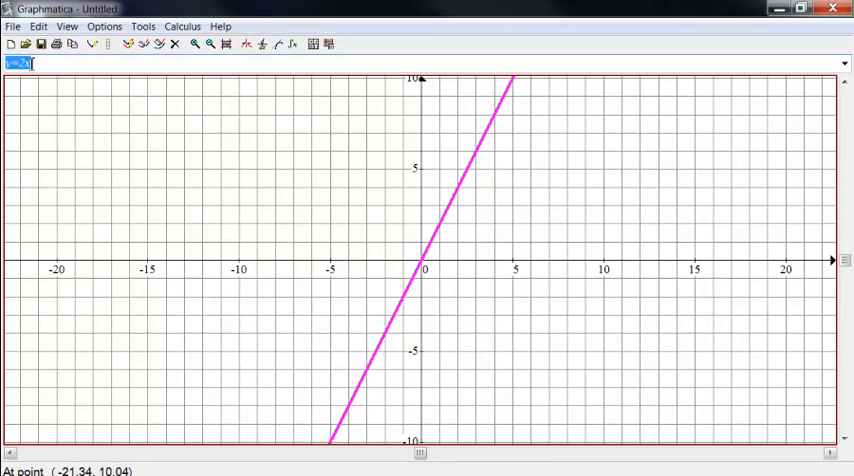
click(28, 64)
drag(30, 64, 19, 64)
text(sin(x))
key(Return)
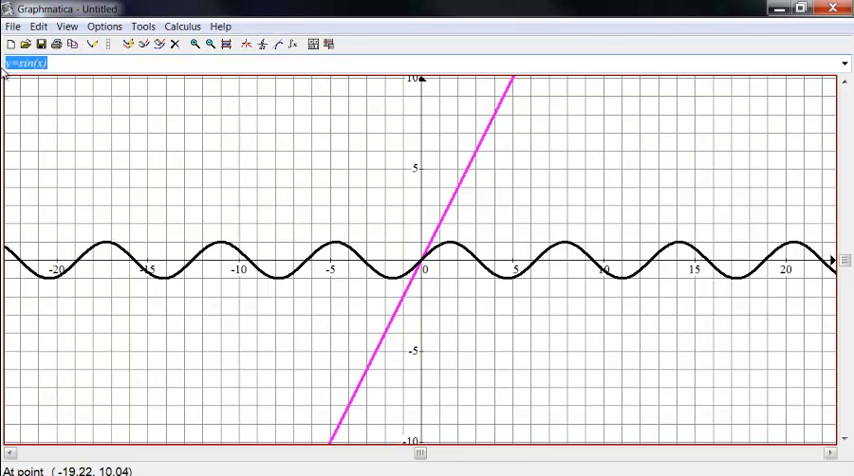
text(3)
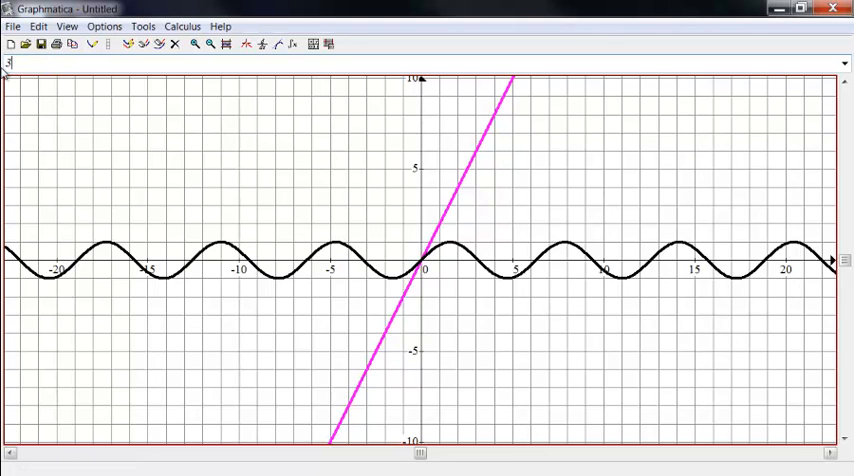
text(x-)
text(2)
text(y=)
text(7)
key(Return)
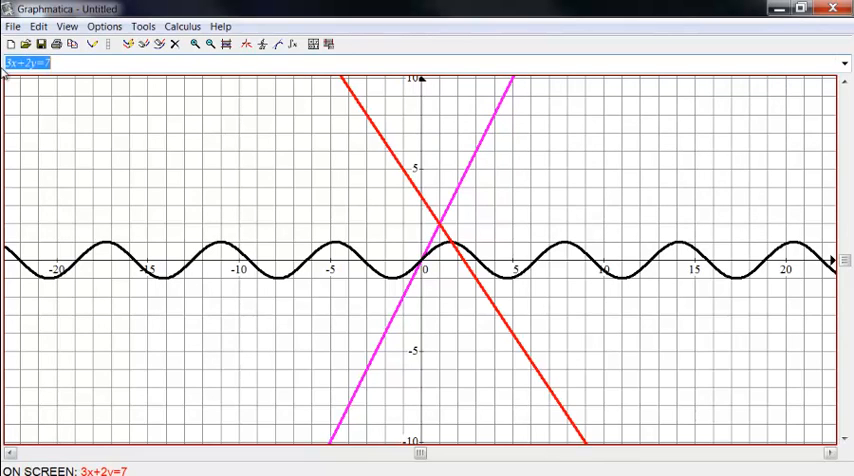
Plot the parabola y=x^2 and the sideways parabola x=y^2.
click(67, 63)
double_click(67, 63)
text(x)
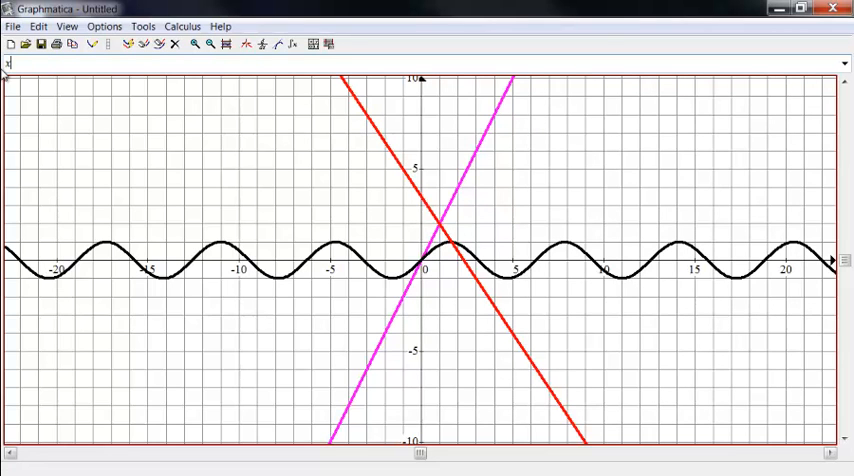
text(^)
key(BackSpace)
key(BackSpace)
text(y=x^2)
key(Return)
text(x)
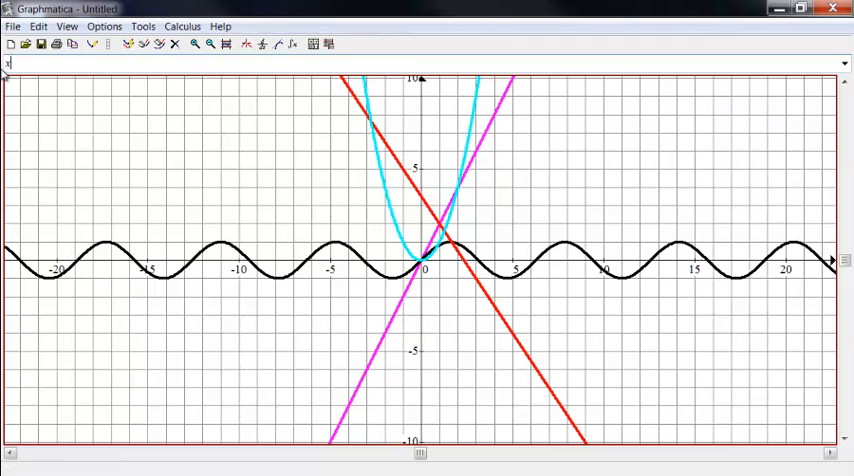
text(=y^2)
key(Return)
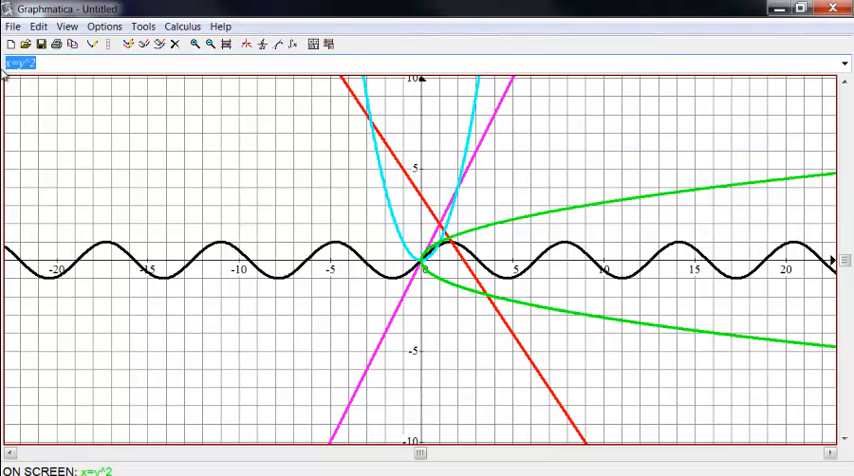
text(x^2+y^2=1)
Plot the unit circle x^2+y^2=1, then edit its right side toward sqrt(2) and submit.
key(Return)
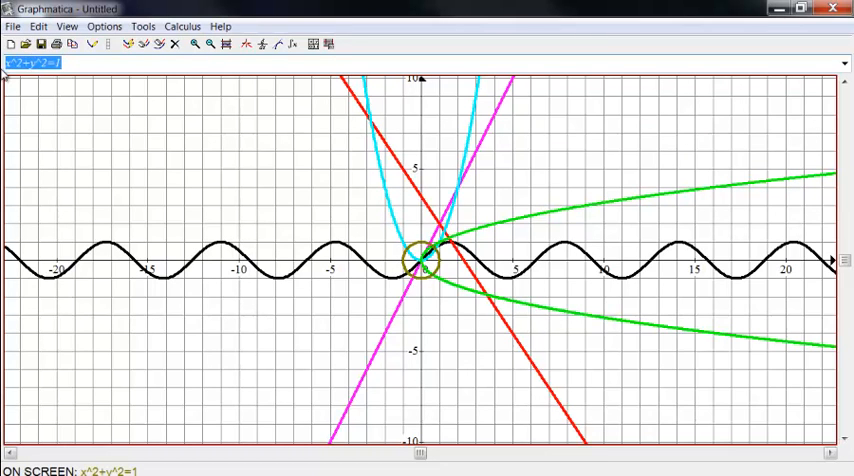
key(End)
key(BackSpace)
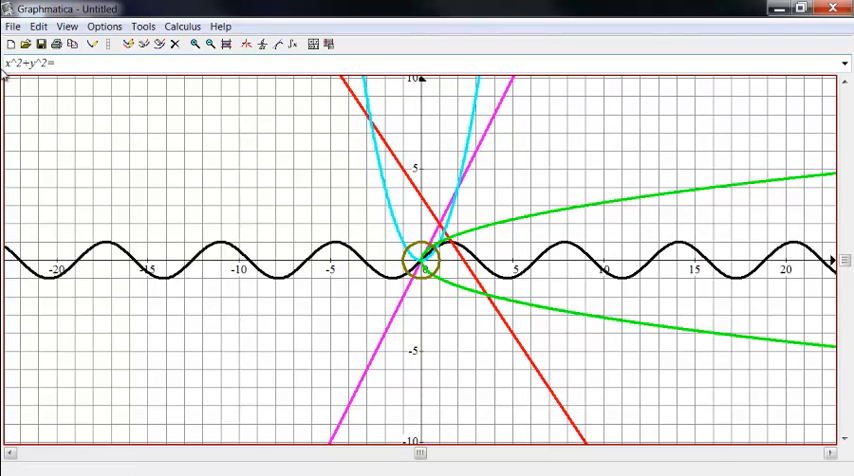
text(sqrt(20)
key(Return)
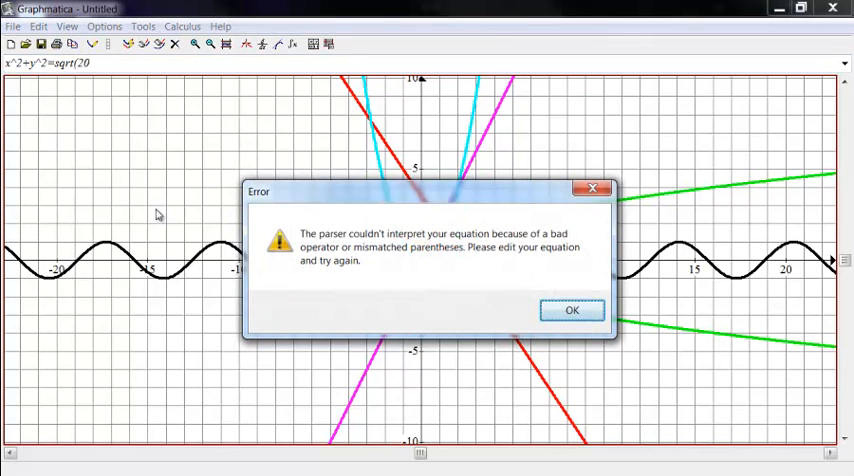
Dismiss the parenthesis error, fix the trailing text and plot x^2+y^2=sqrt(2).
click(572, 310)
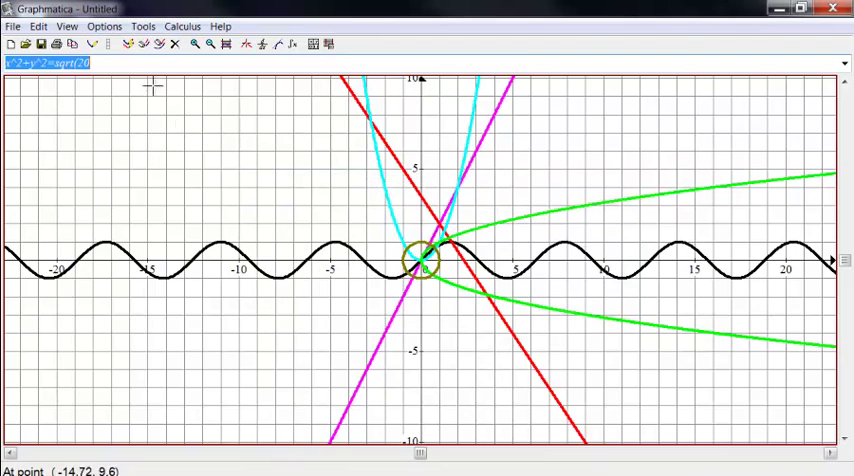
click(90, 63)
drag(90, 63, 85, 63)
text())
key(Return)
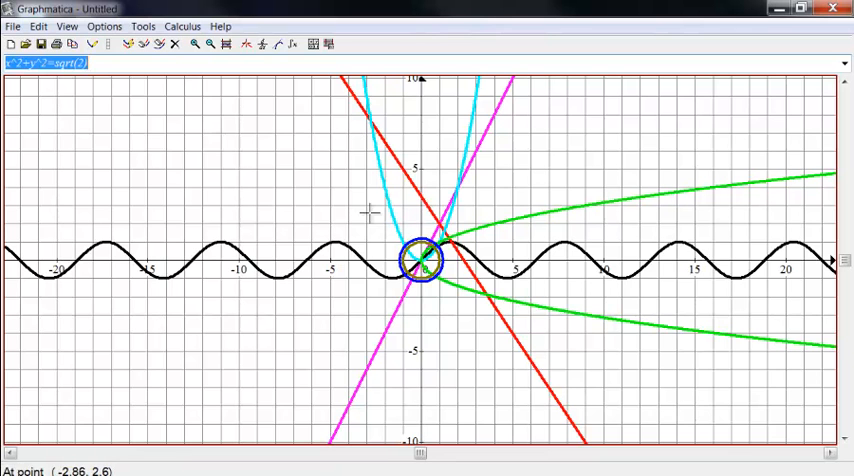
Zoom into a box around the origin, then clear the equation entry.
mouse_move(360, 212)
mouse_down()
mouse_move(528, 320)
mouse_move(572, 327)
mouse_up()
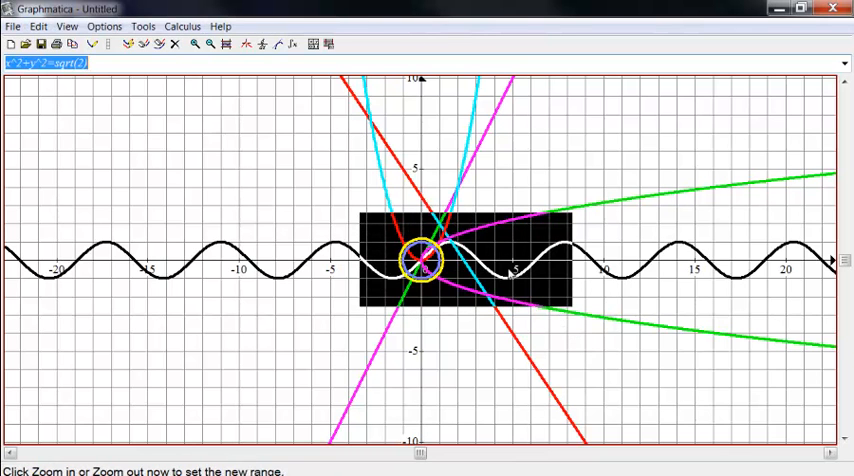
click(196, 44)
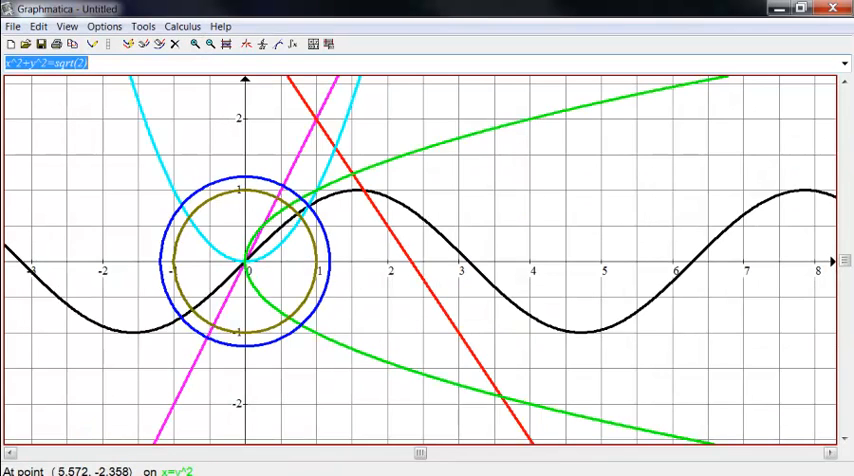
drag(420, 457, 285, 455)
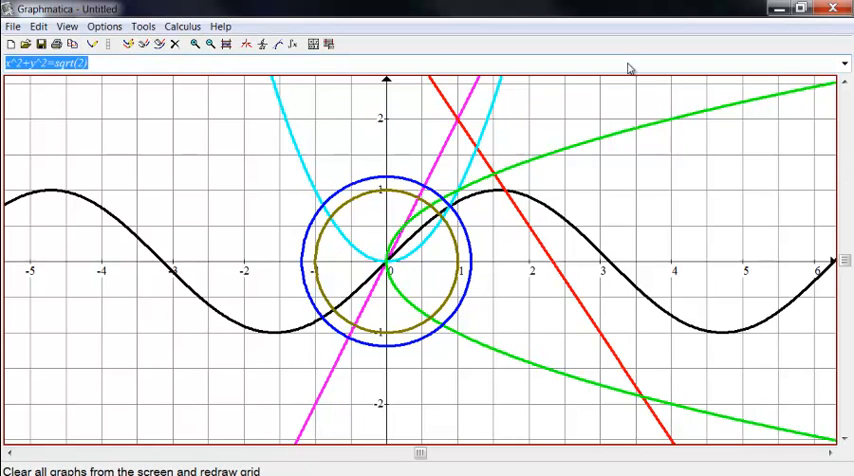
drag(845, 265, 845, 240)
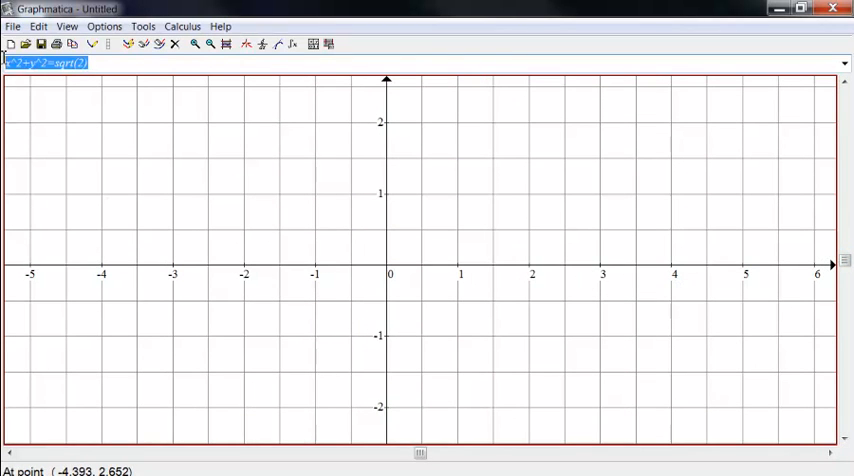
key(Delete)
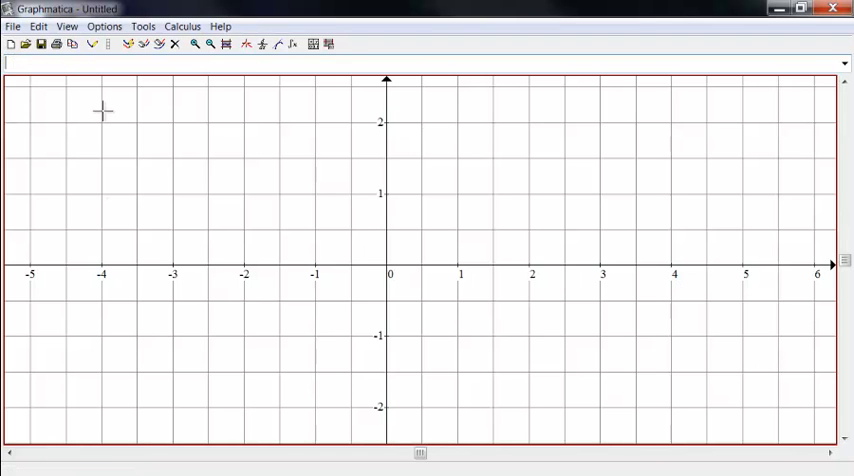
click(845, 64)
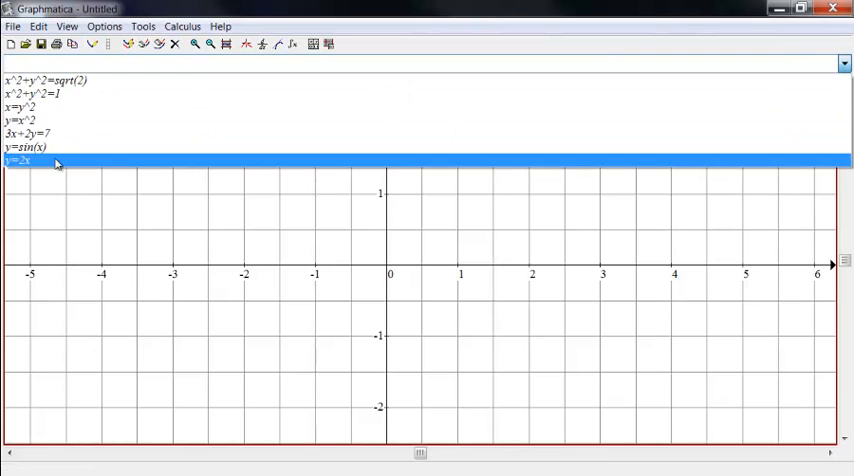
click(30, 147)
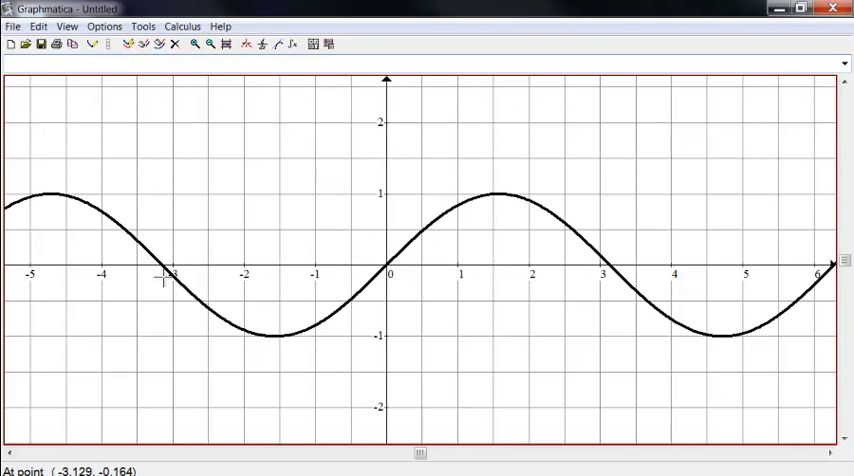
scroll(170, 90, down, 1)
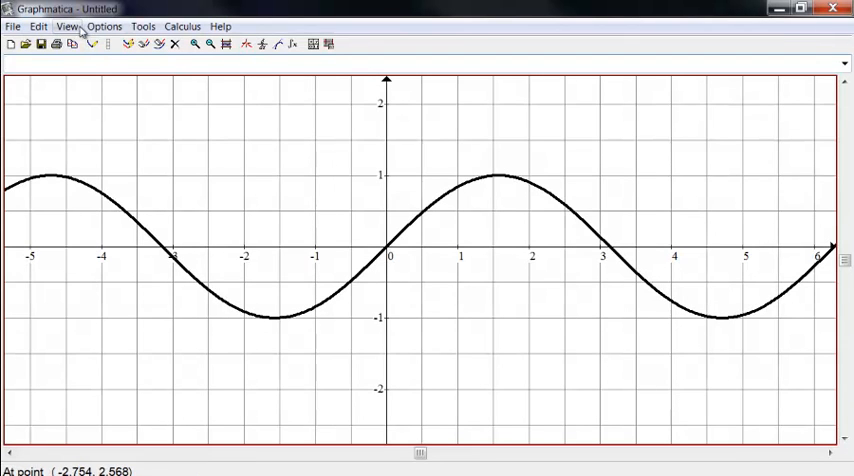
Switch the graph paper to Trig style so the x-axis is labelled in multiples of π.
click(104, 26)
click(55, 45)
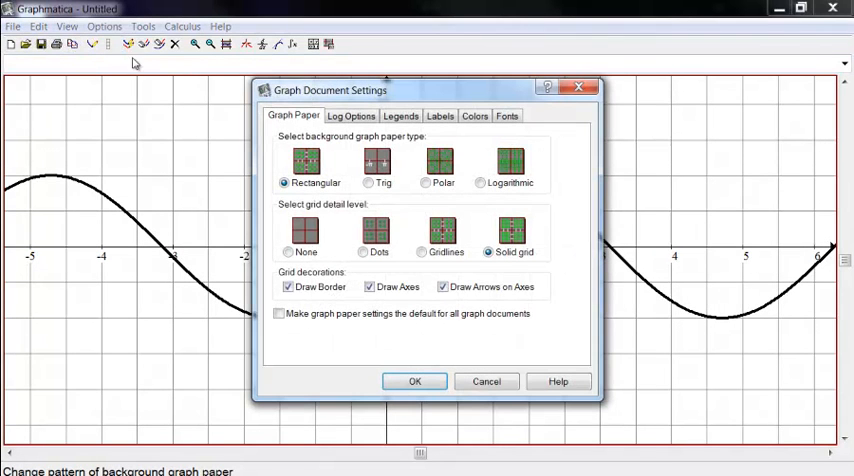
click(370, 183)
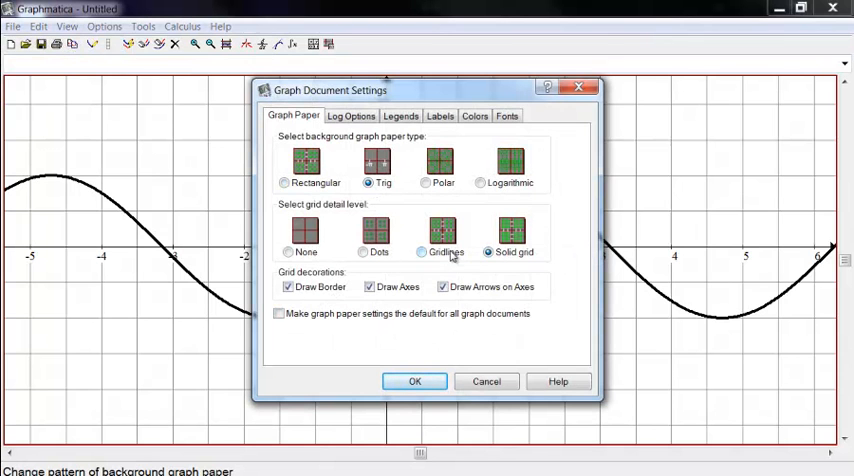
click(440, 381)
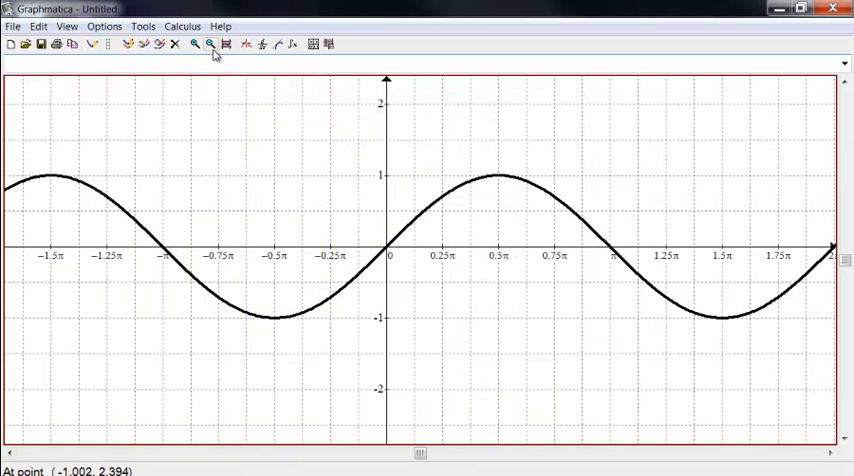
Try the trig paper with a dotted grid, then with no grid at all.
click(104, 26)
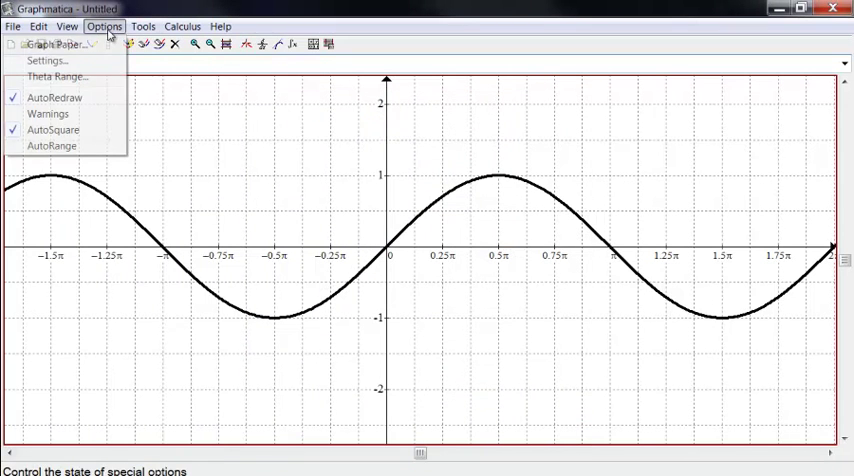
click(55, 44)
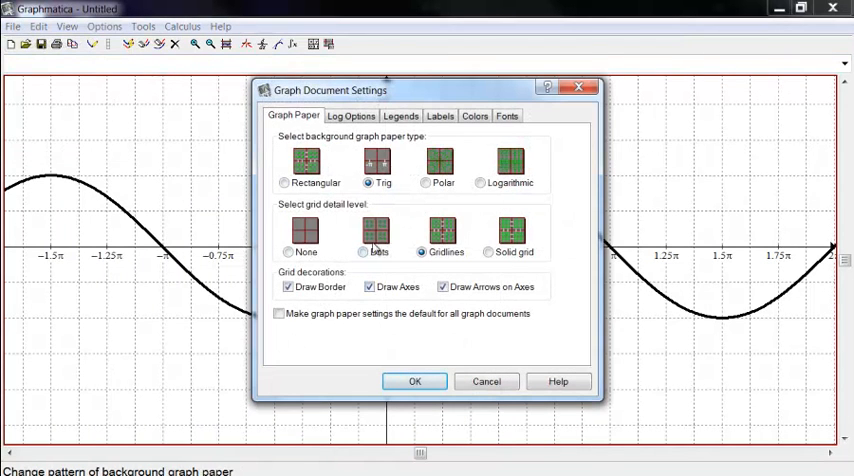
click(363, 252)
click(415, 381)
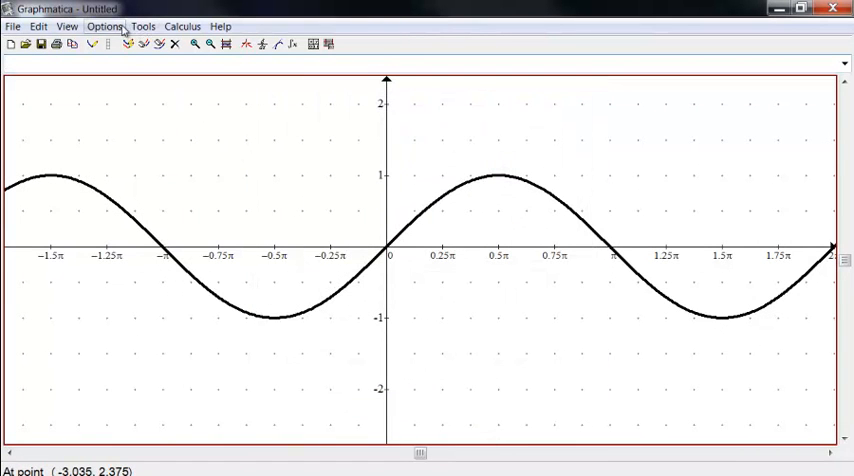
click(104, 26)
click(57, 44)
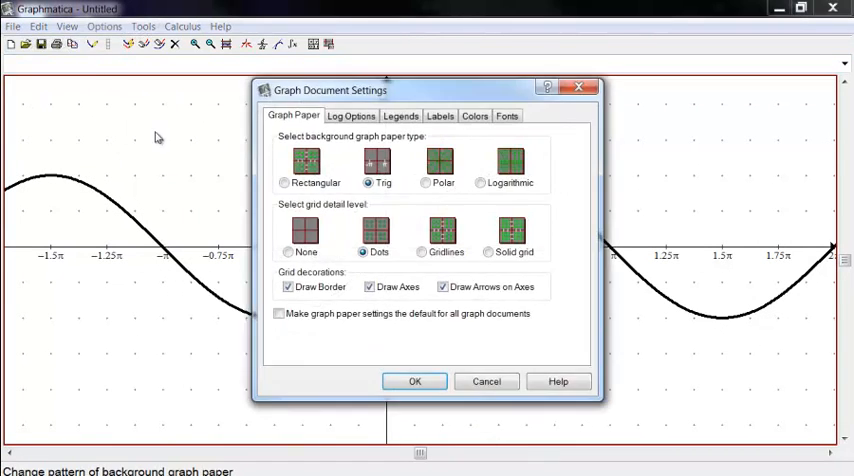
click(287, 251)
click(415, 381)
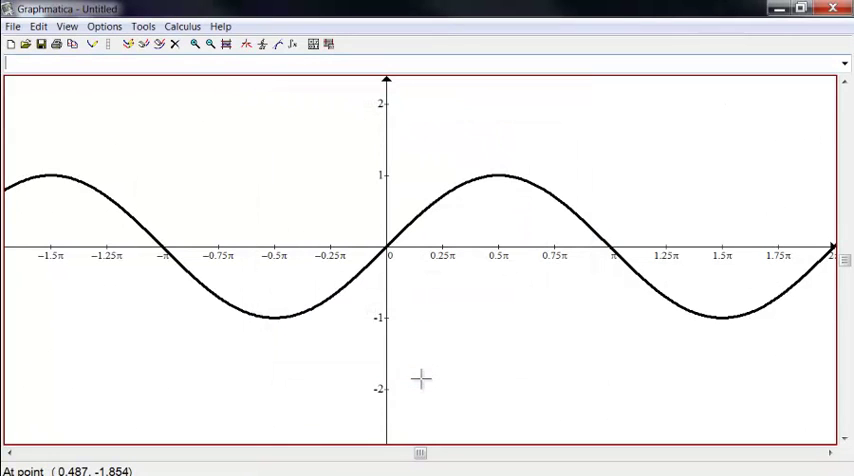
Settle on a solid grid for the trig graph paper.
click(143, 26)
mouse_move(104, 26)
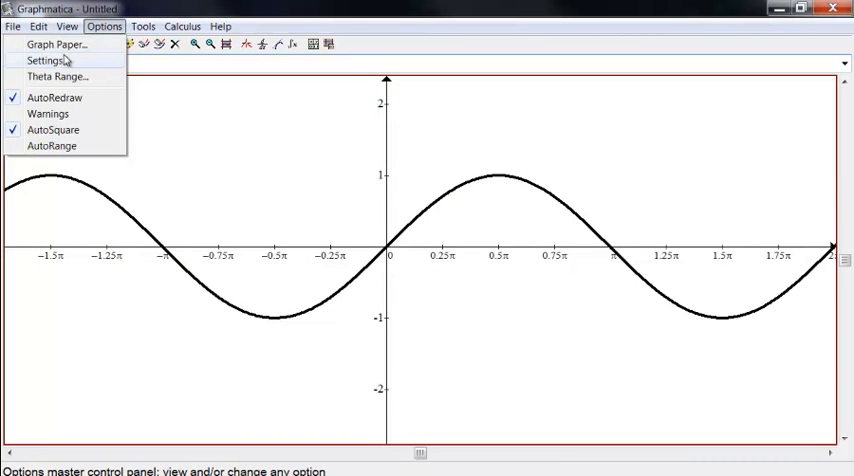
click(57, 45)
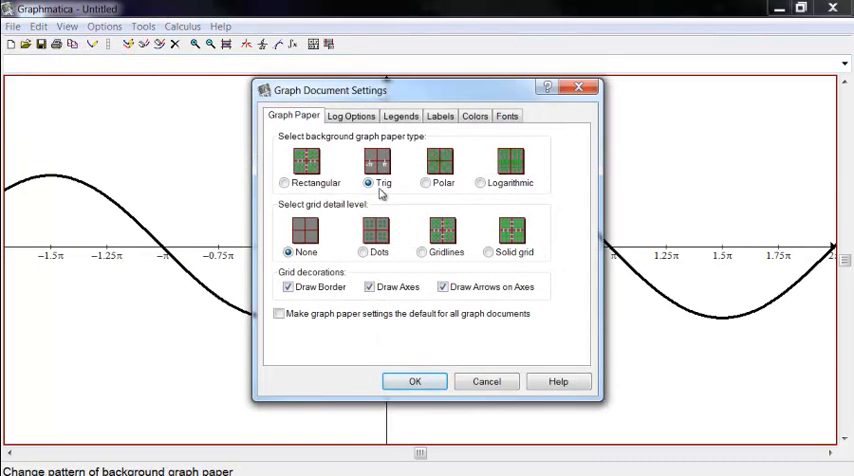
click(490, 253)
click(414, 381)
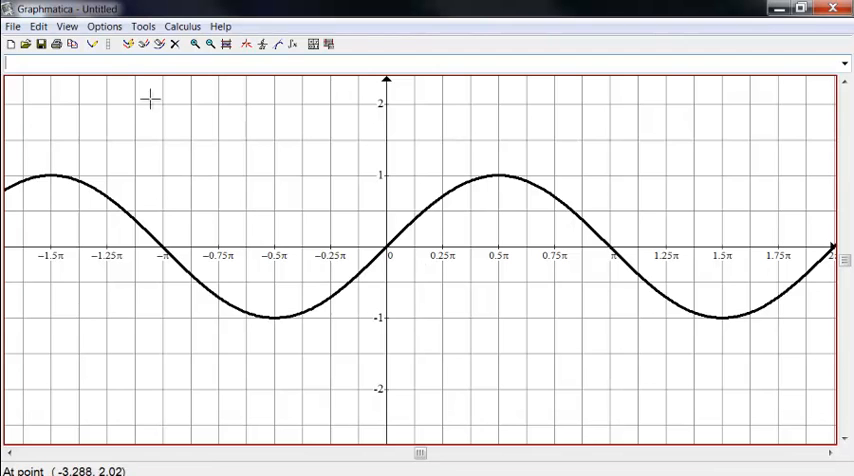
Set the graph paper back to Rectangular style with numeric axis labels.
click(104, 26)
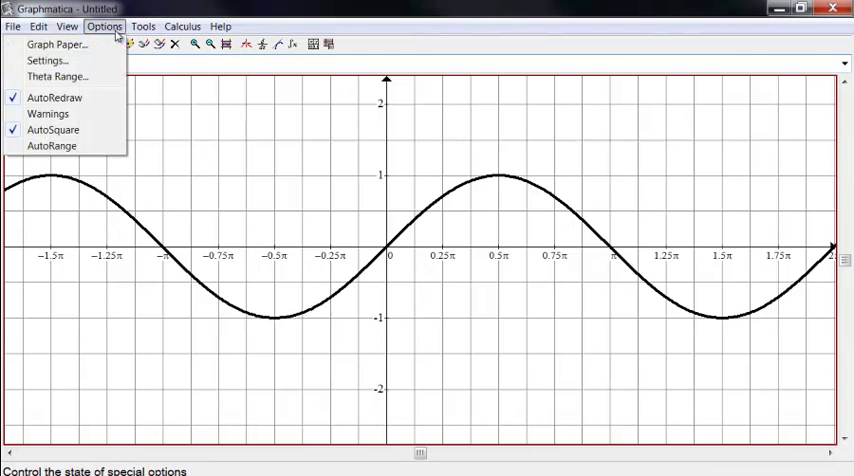
click(55, 44)
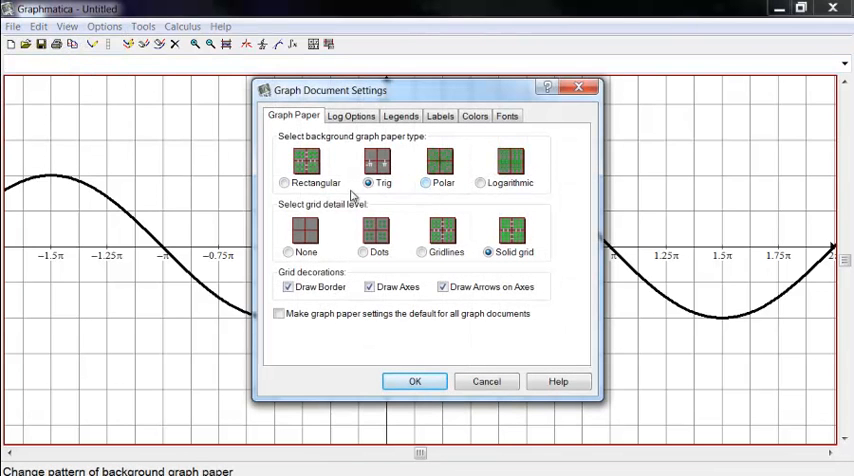
click(285, 183)
click(415, 381)
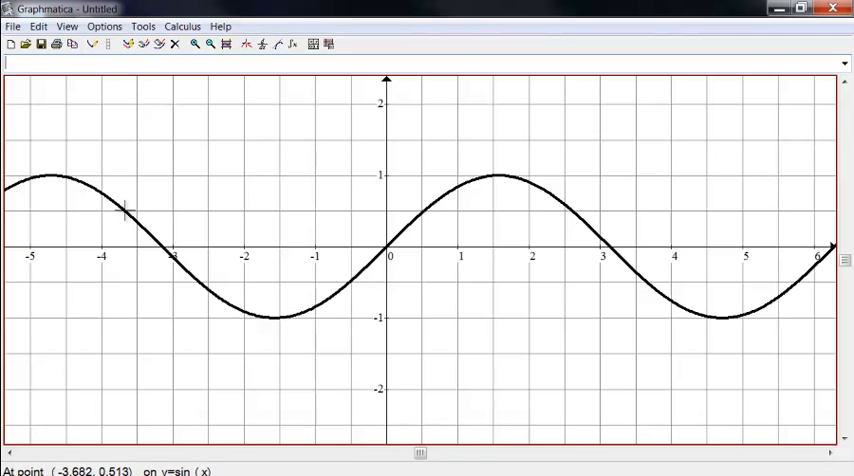
Delete the sine curve, then glance through the equation history without picking an entry.
click(175, 44)
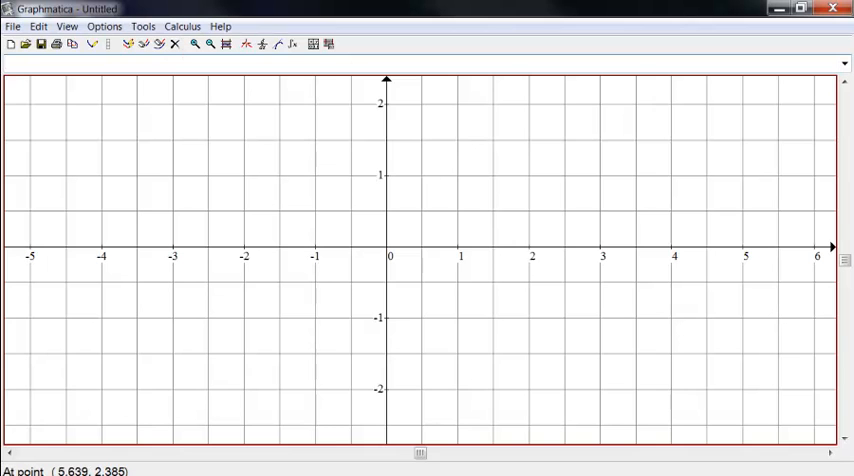
click(845, 64)
click(548, 260)
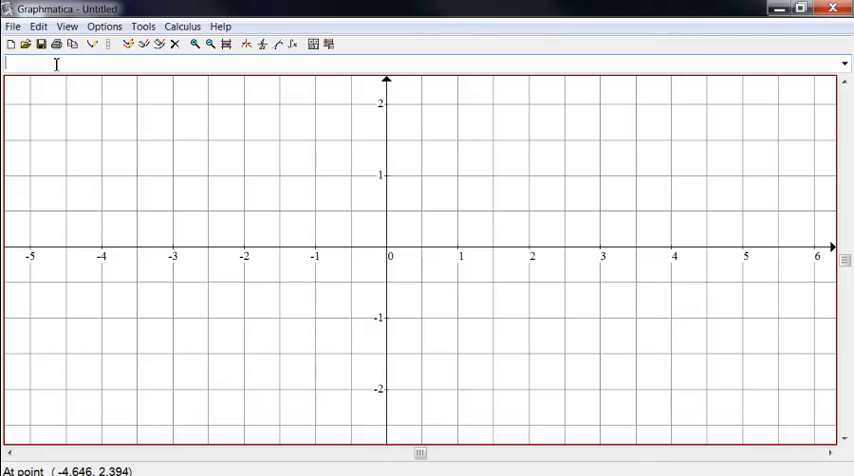
text(x=)
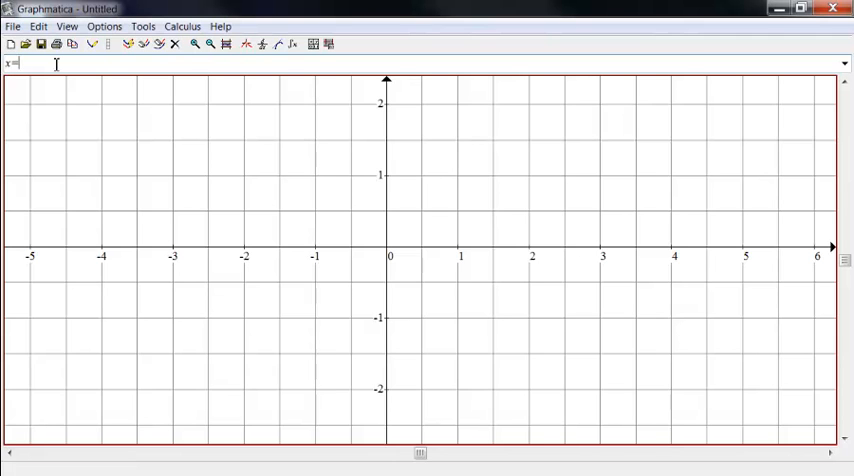
text(2t+)
text(5)
text(; )
text(y=-)
text(3t)
text(+4)
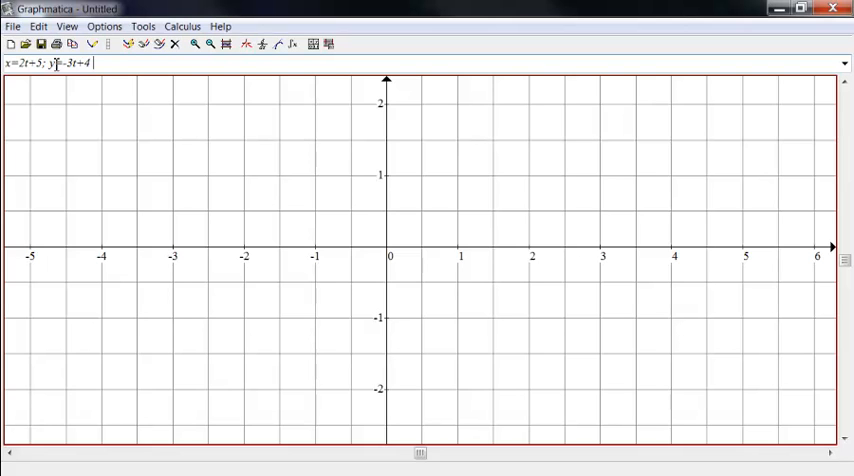
text({)
text(t:0,)
text(1)
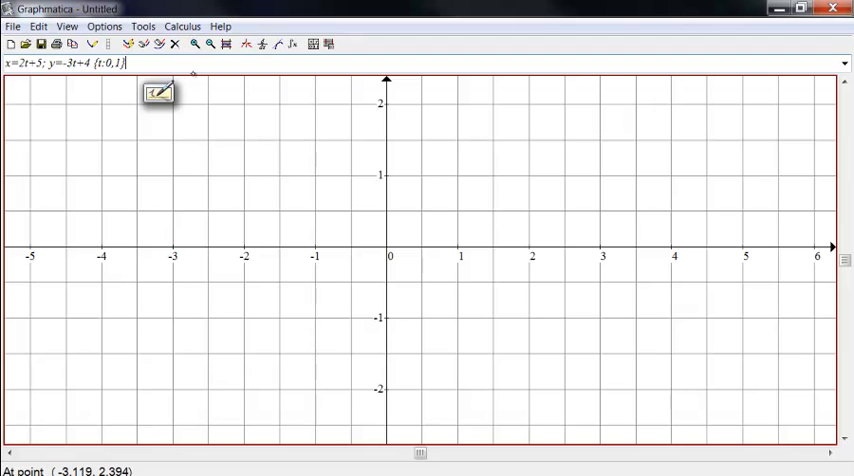
Plot the parametric line x=2t+5, y=-3t+4 and reset the grid to its default range.
key(Return)
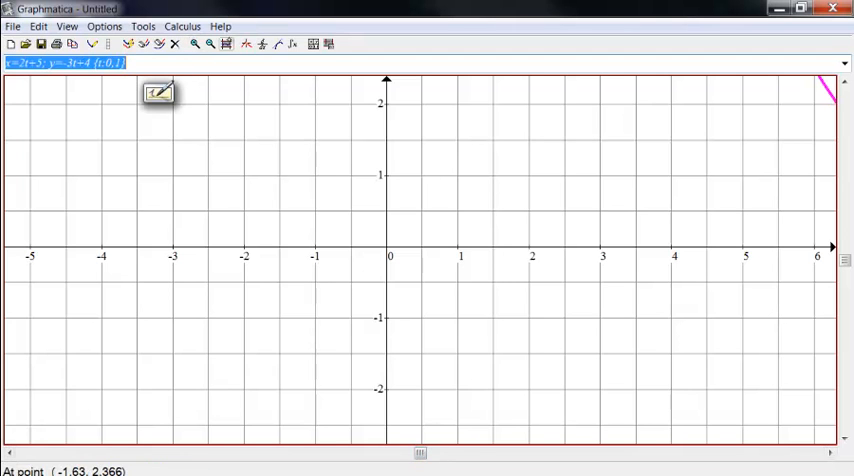
click(227, 44)
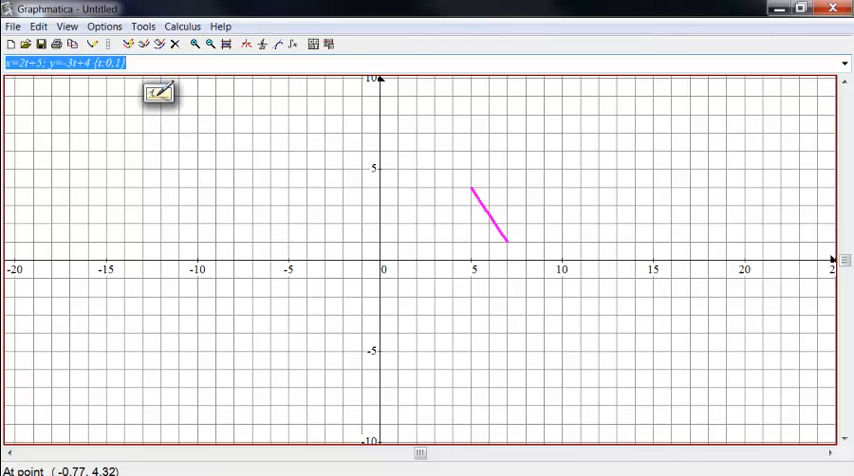
Change the upper t limit from 1 to 2 and replot, then select the new limit.
click(121, 62)
double_click(118, 62)
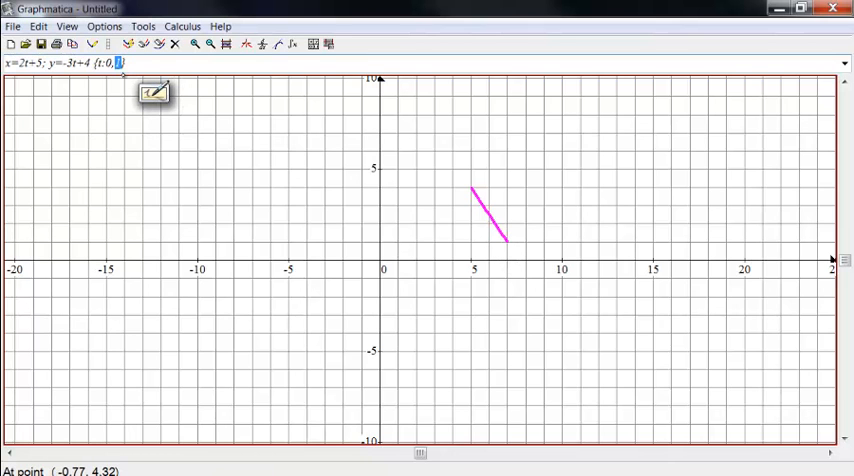
text(2)
key(Return)
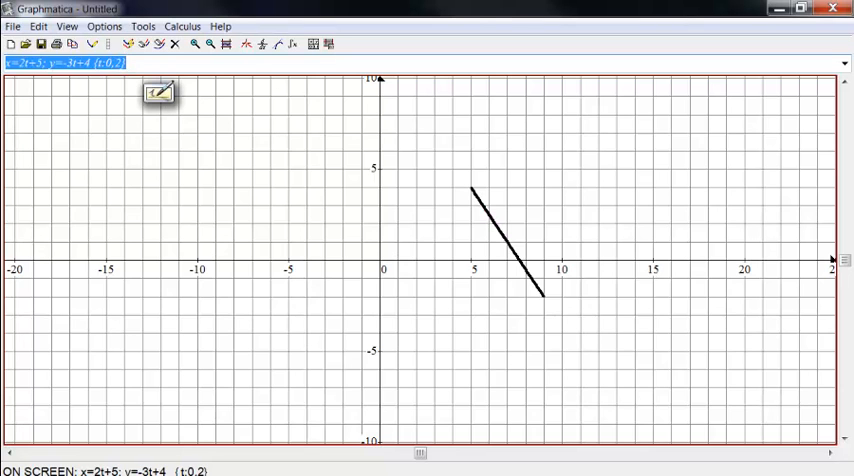
drag(122, 62, 116, 62)
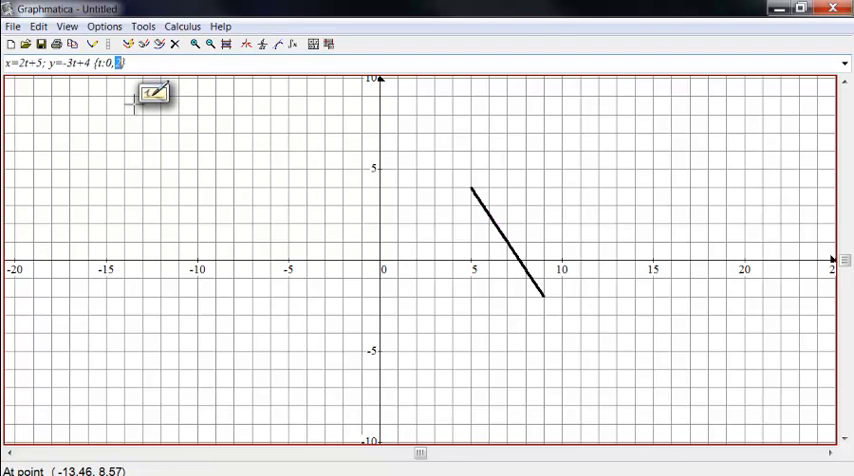
Submit the line with an empty upper t limit and dismiss the resulting error.
key(BackSpace)
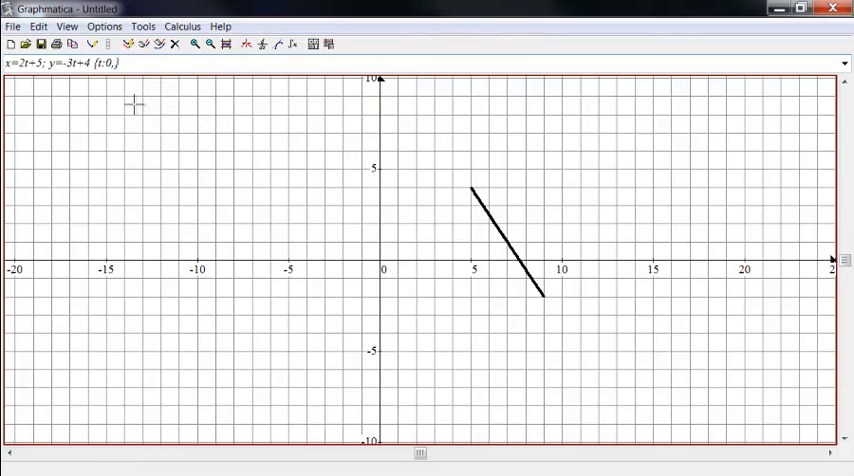
key(Return)
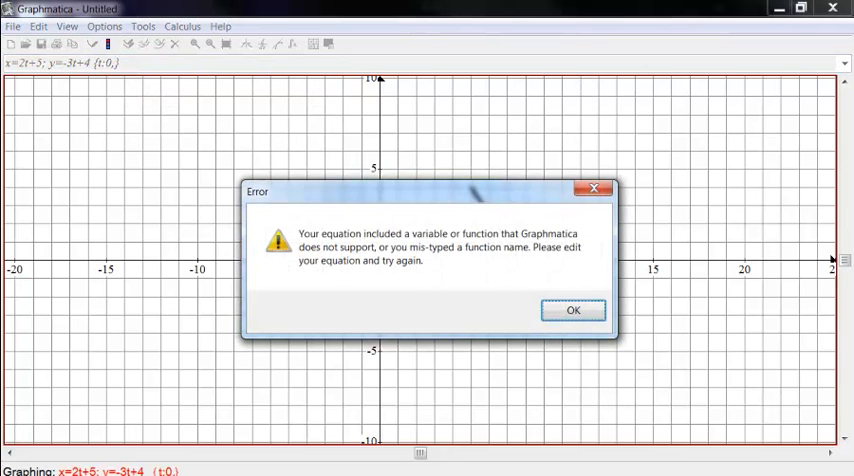
click(573, 310)
Plot the line for t up to 100, delete that extended graph and recall the earlier entry.
click(116, 63)
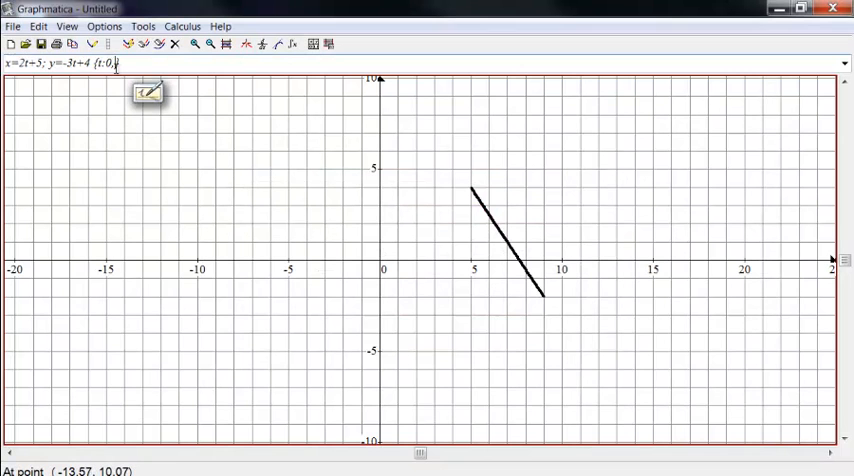
key(BackSpace)
text(100})
key(Return)
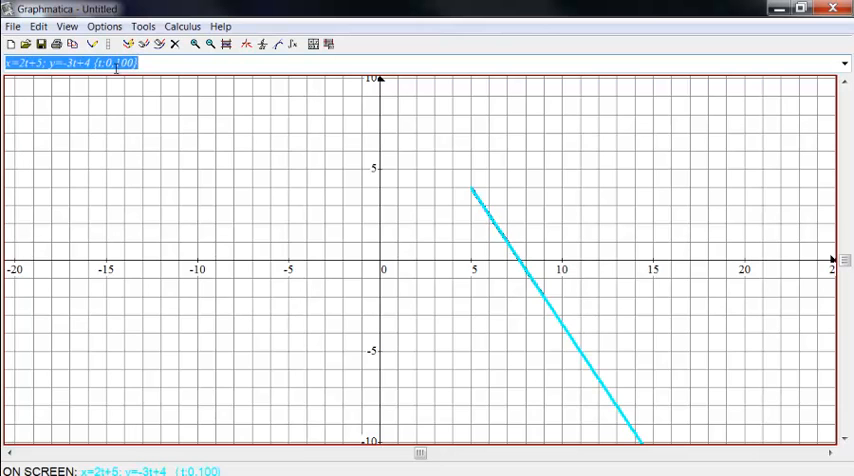
key(Delete)
key(Delete)
key(Down)
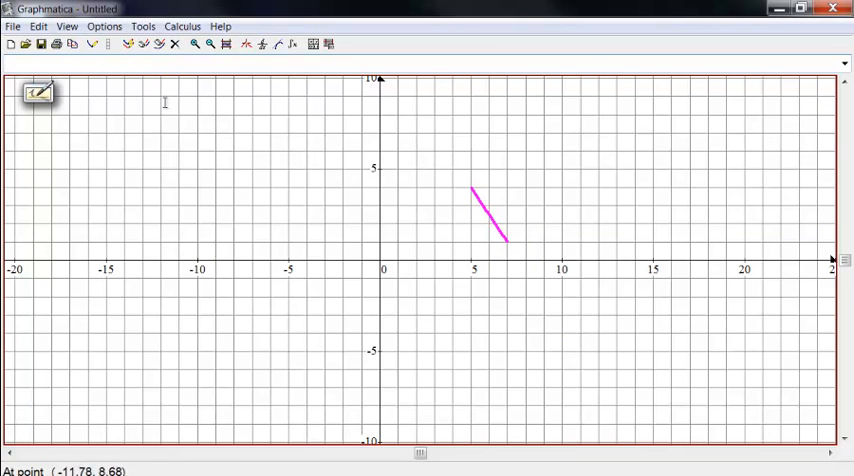
Load the magenta line's equation and replot it as x=t^2+5, y=sin(t)+4 for t from 0 to 1.
click(485, 200)
drag(38, 92, 158, 92)
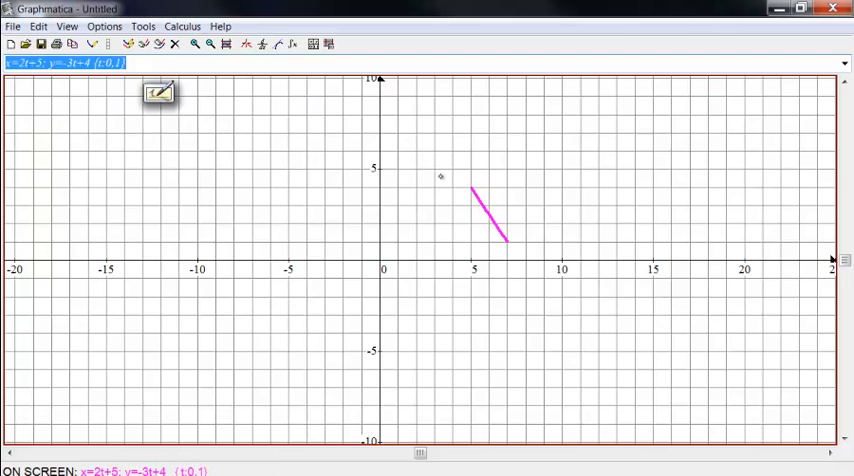
click(120, 64)
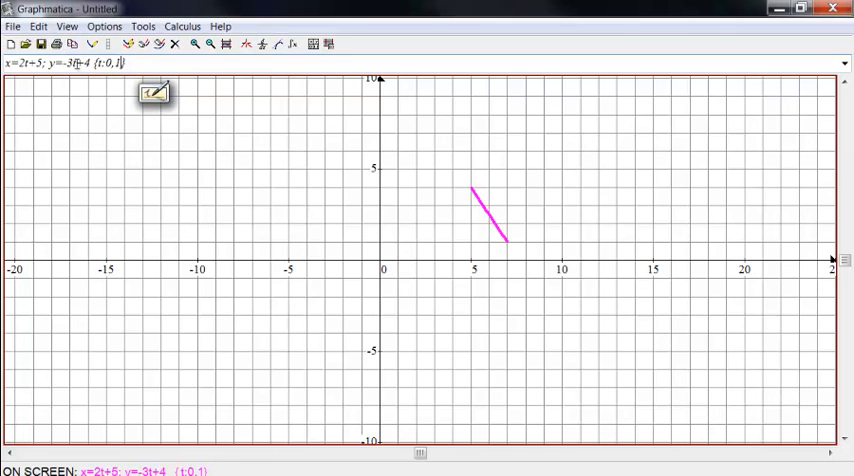
drag(66, 62, 76, 62)
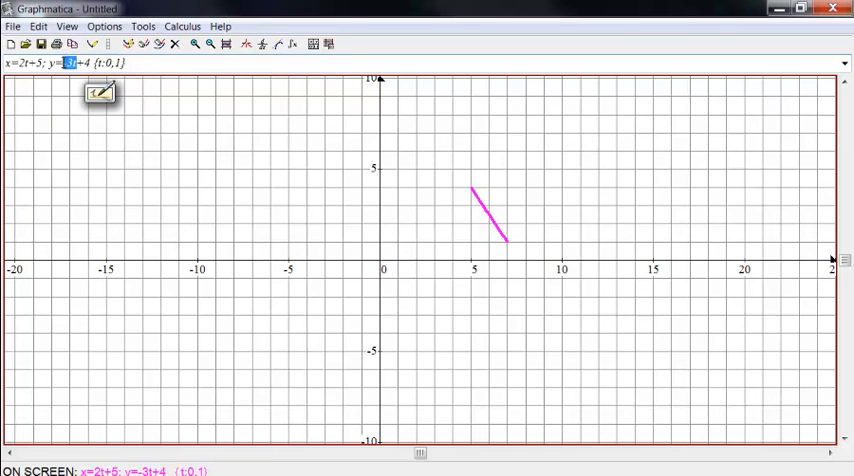
key(shift+Left)
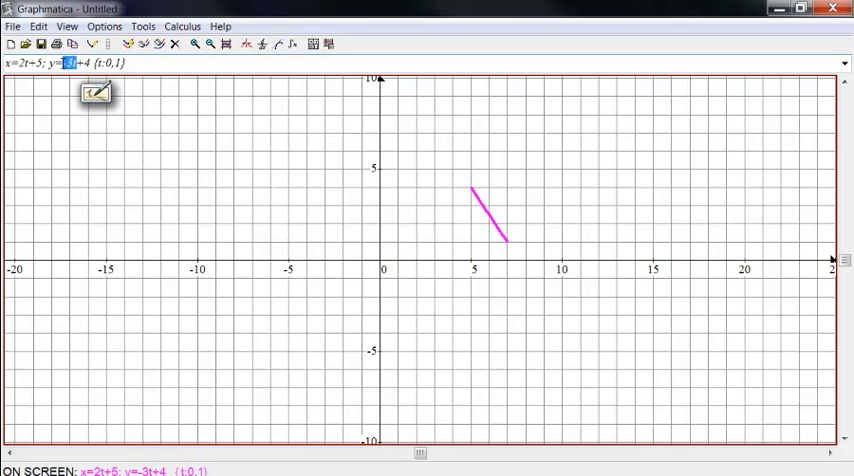
text(sin(t))
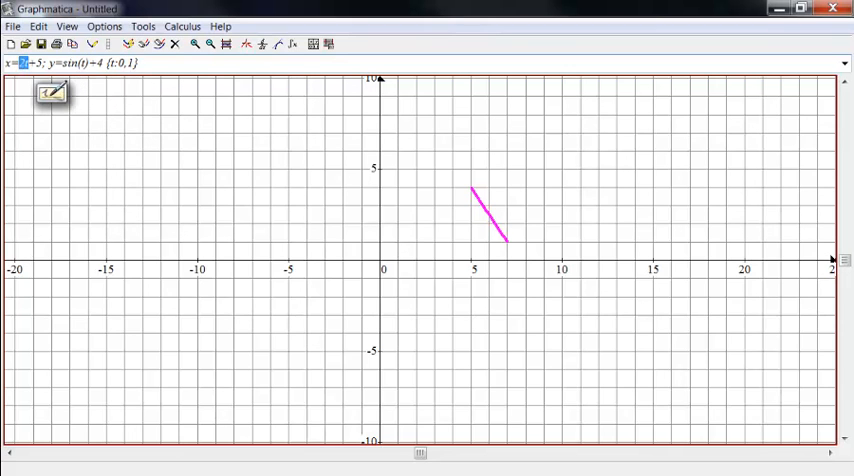
text(t^2)
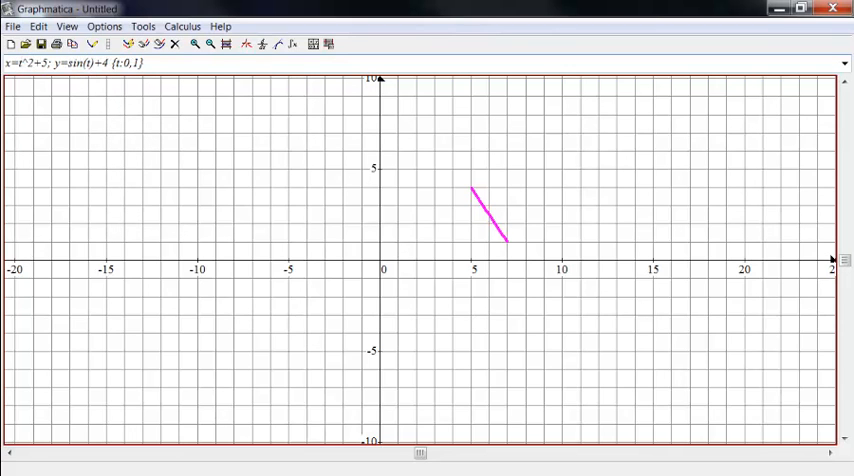
key(Return)
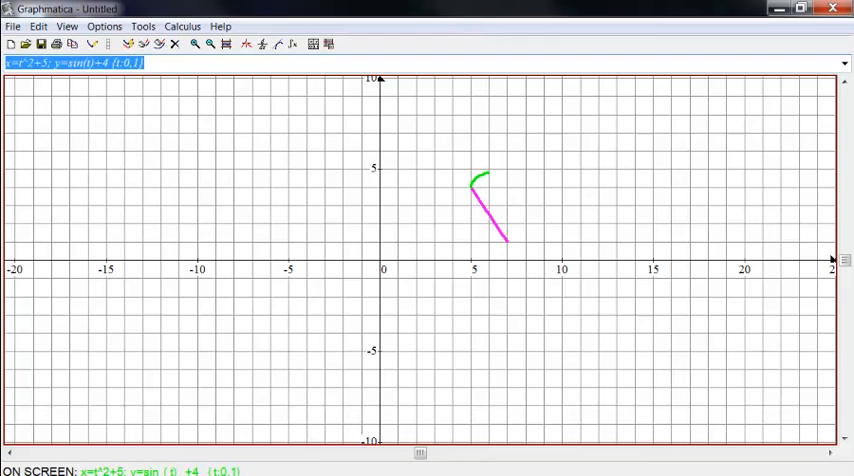
Replot x=t^2+5; y=sin(t)+4 for t from 0 to 2p and pan along its full length.
click(90, 62)
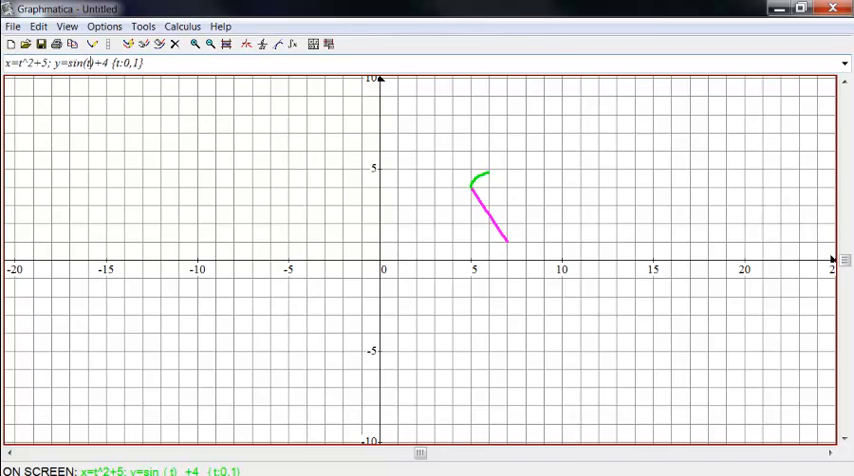
key(shift+Right)
text(2p)
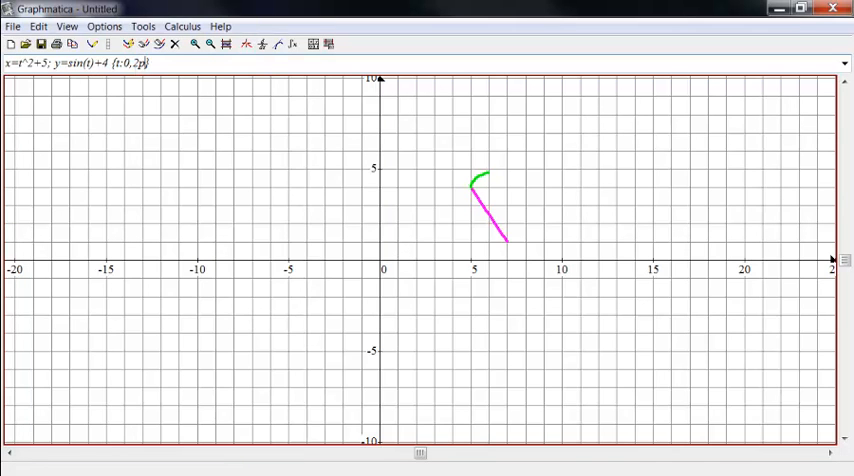
key(Return)
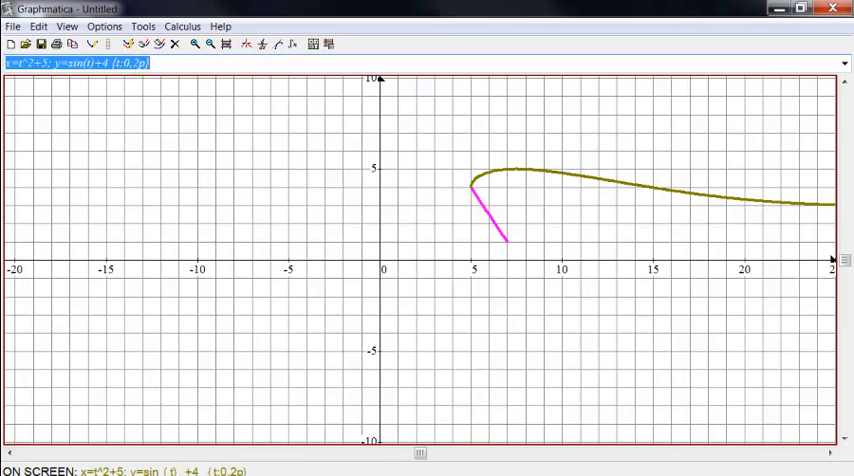
key(Right)
key(Right)
key(Right)
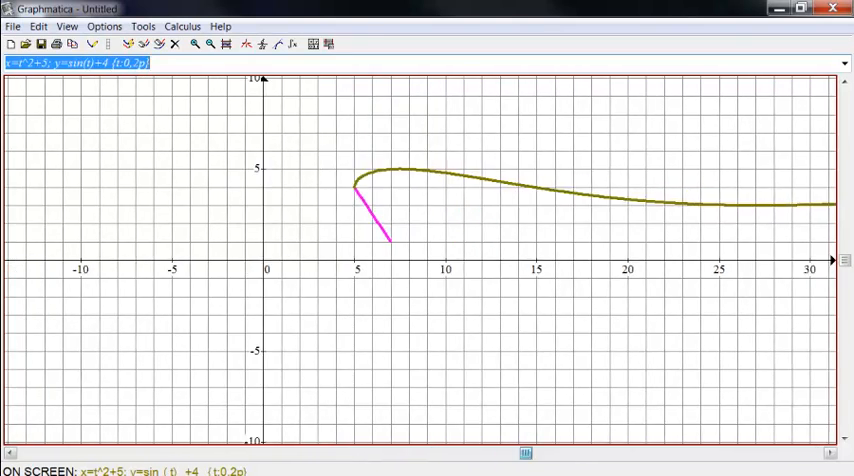
key(Right)
key(Right)
key(Right)
key(Right)
key(Right)
key(Right)
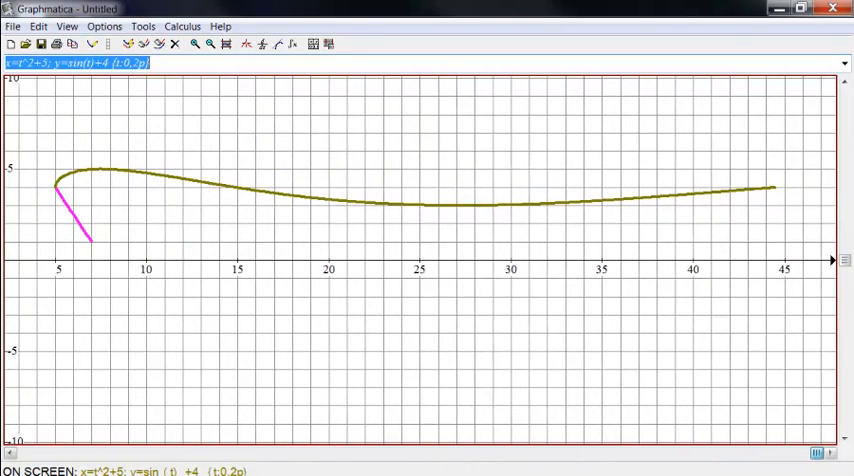
key(Left)
key(Left)
key(Left)
key(Left)
key(Left)
key(Left)
key(Left)
key(Left)
key(Right)
key(Right)
key(Right)
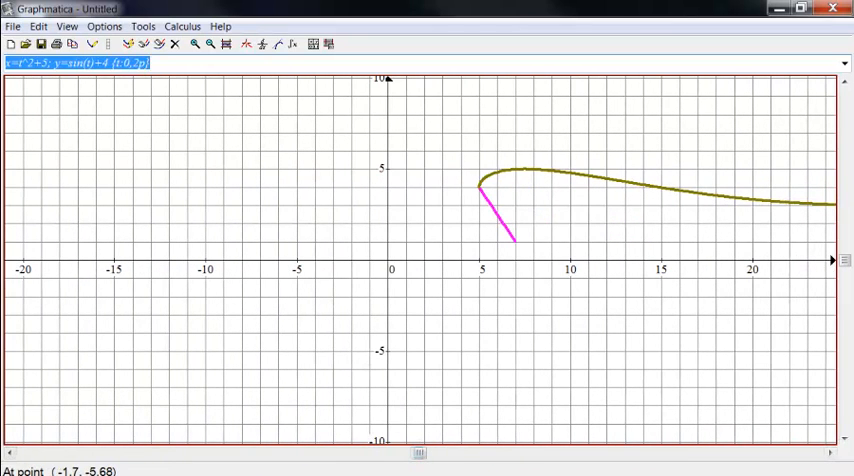
Begin editing the equation to replace the sin(t) term and the upper t limit.
key(End)
key(shift+Left)
key(shift+Left)
key(shift+Left)
text(1})
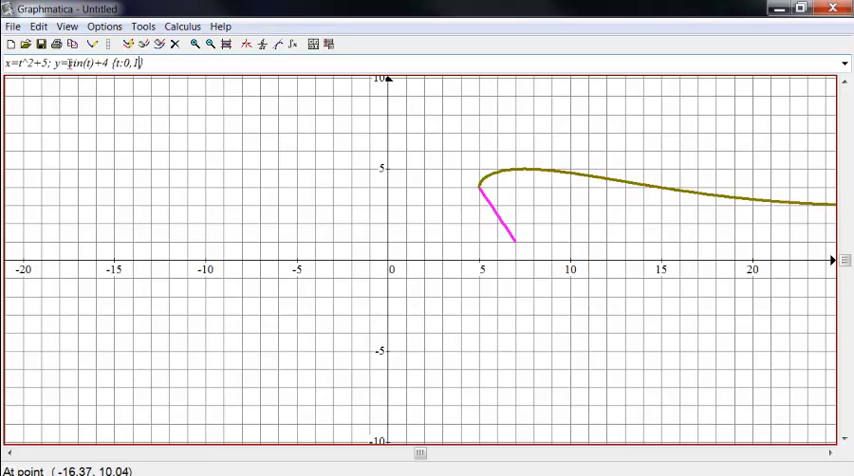
double_click(79, 62)
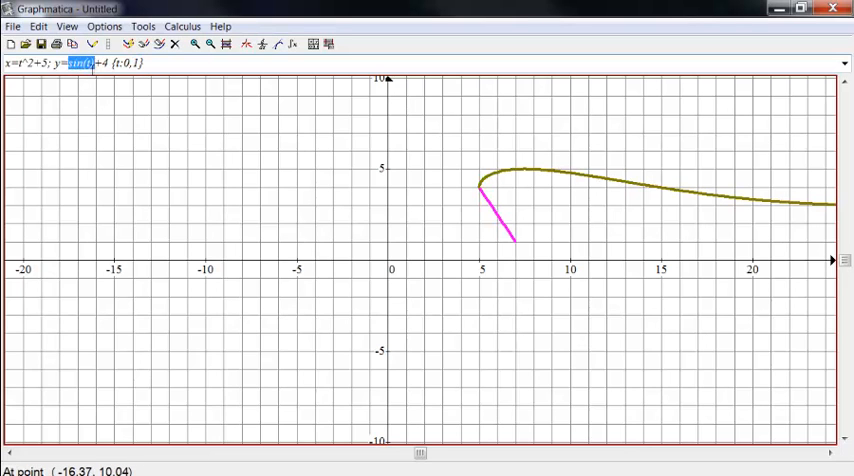
text(2t)
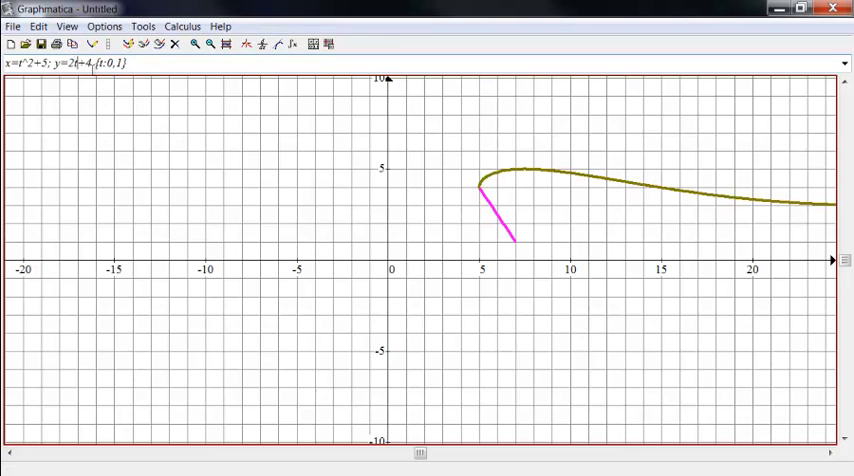
Plot x=t^2+5; y=2t+4, clear all curves, and replot only that curve.
key(Return)
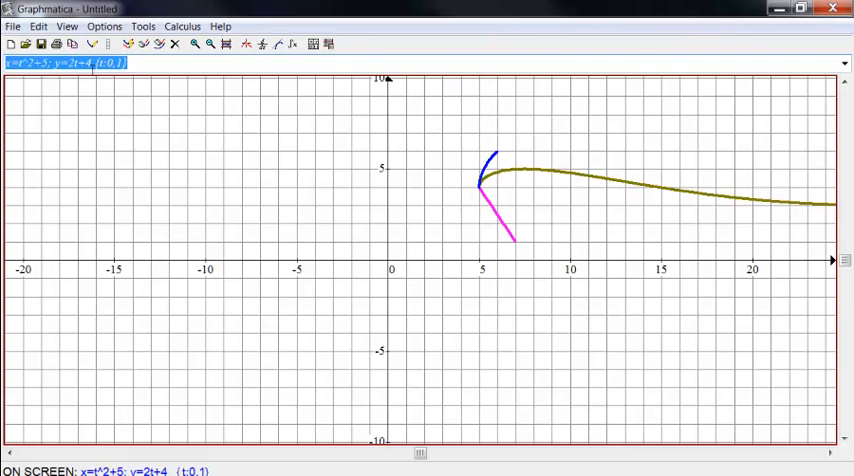
click(155, 80)
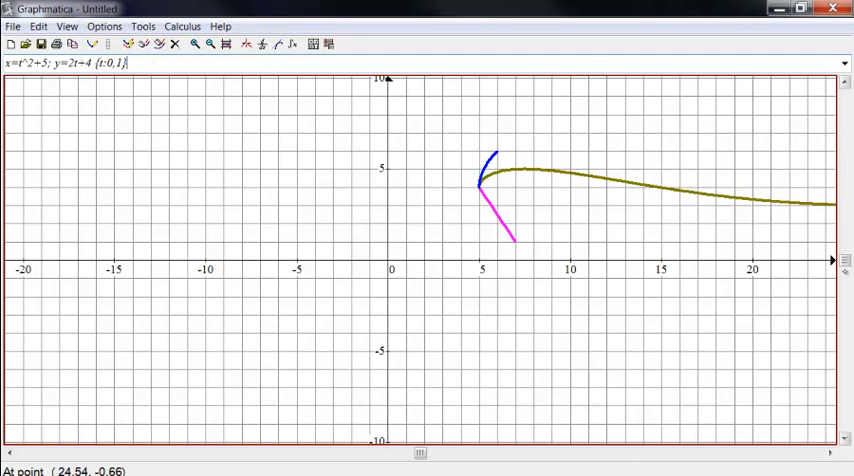
key(Delete)
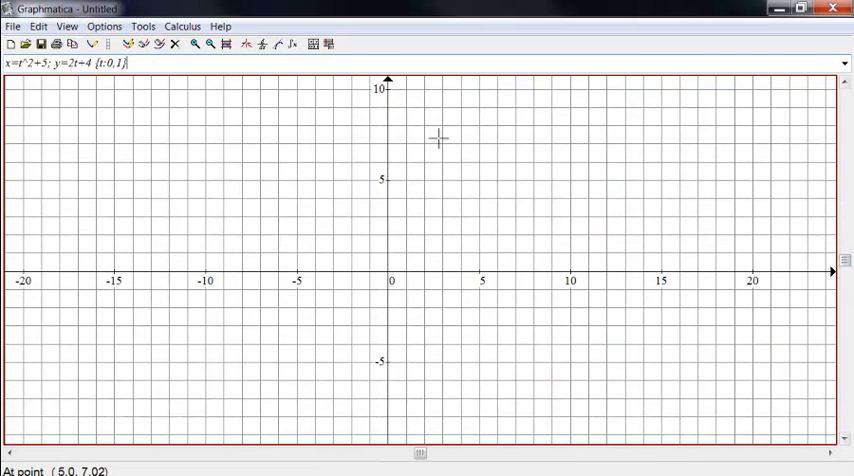
key(Return)
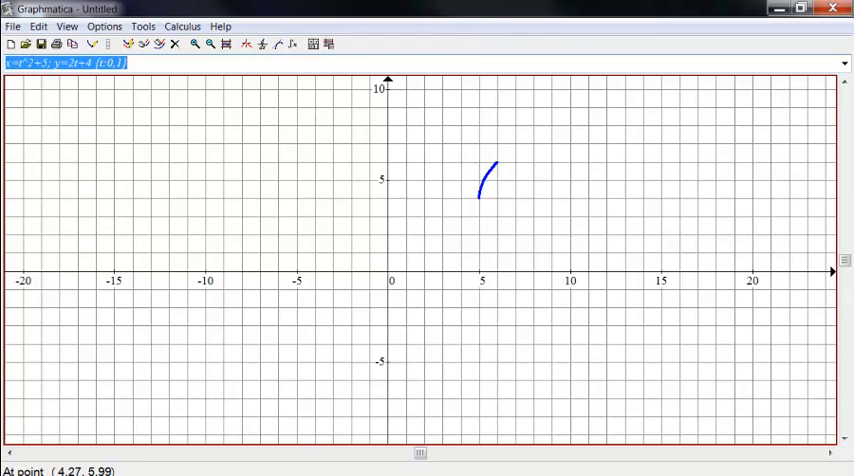
Plot the straight segment x=t+5; y=2t+4 and zoom in on the region around both curves.
double_click(25, 63)
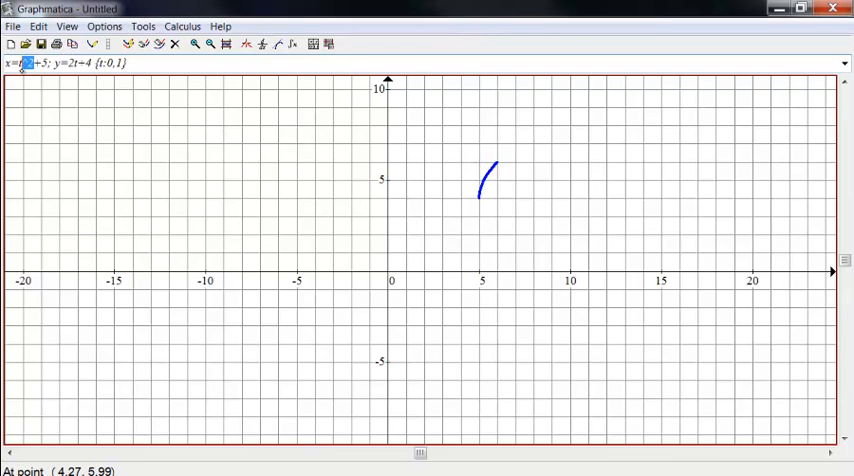
text(t)
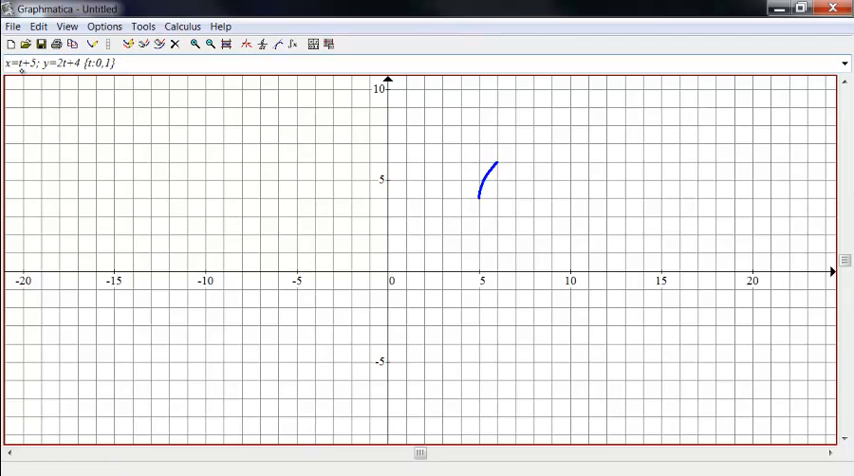
key(Return)
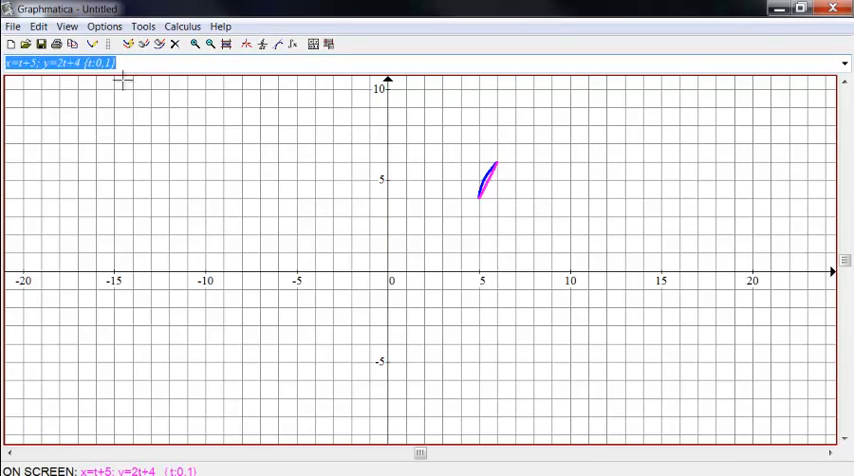
drag(378, 142, 710, 337)
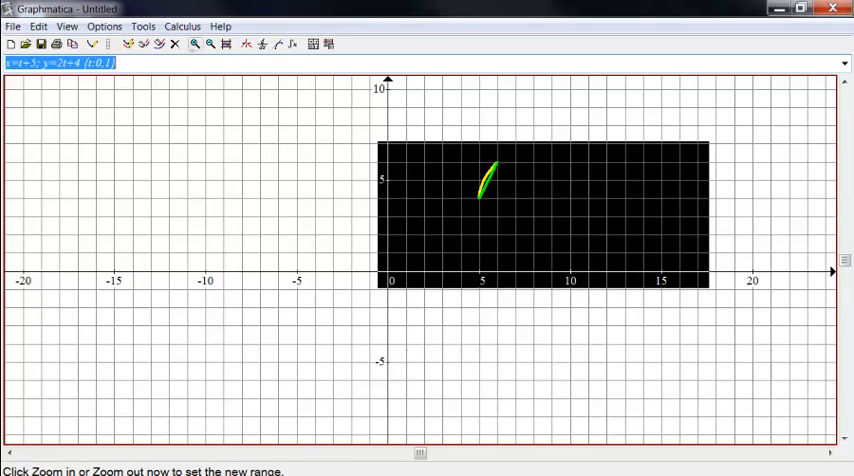
click(195, 44)
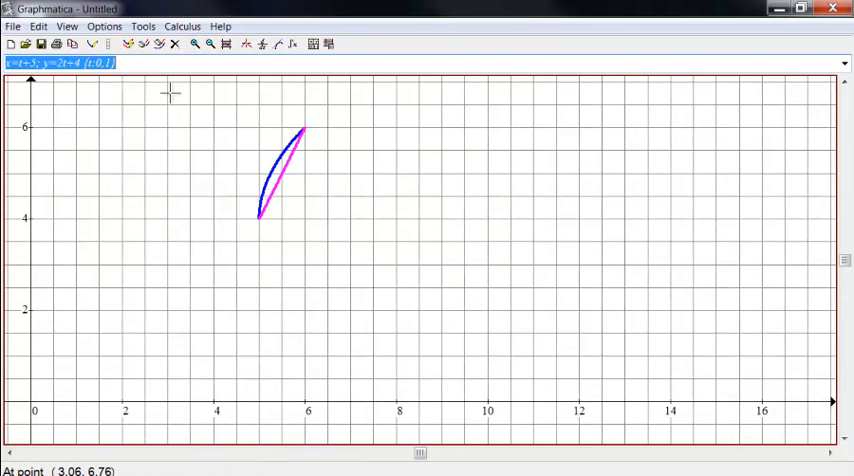
click(148, 62)
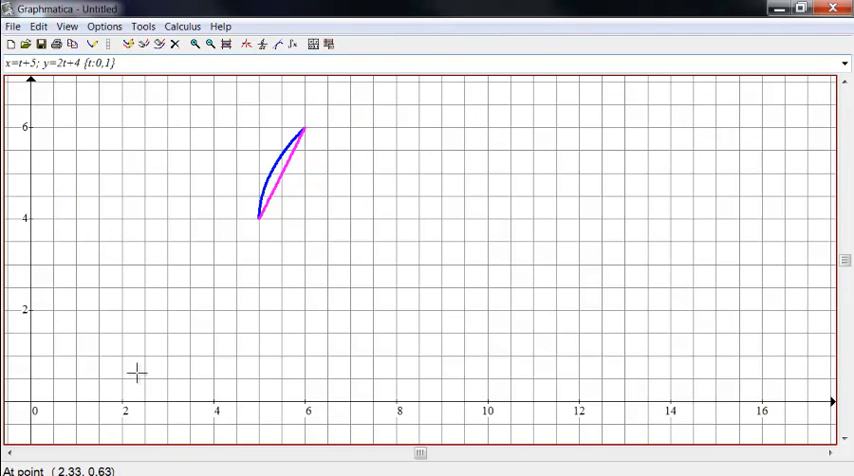
key(Left)
key(Left)
key(Left)
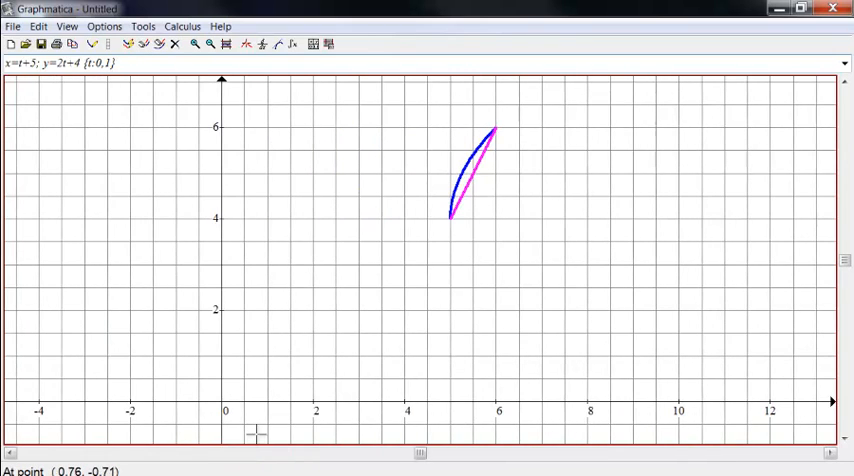
Rewrite the equation as x=4cos(t); y=2sin(t) {t:0,2p} and graph the ellipse.
key(Down)
key(Down)
key(Down)
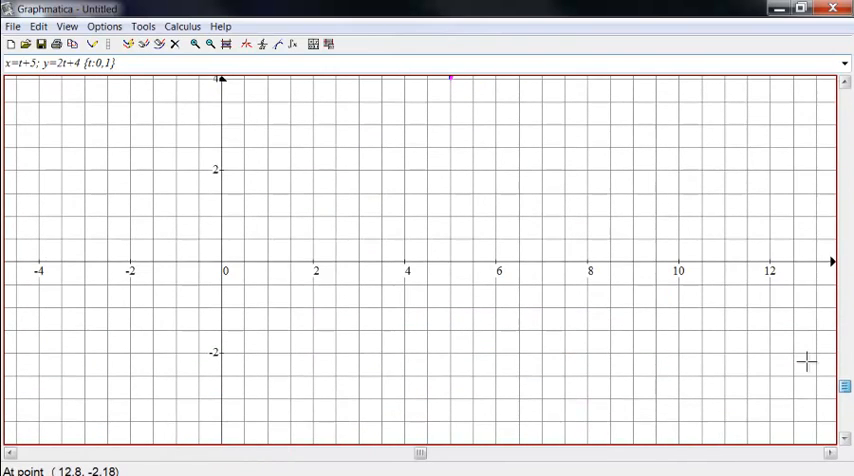
key(shift+Left)
key(shift+Left)
key(shift+Left)
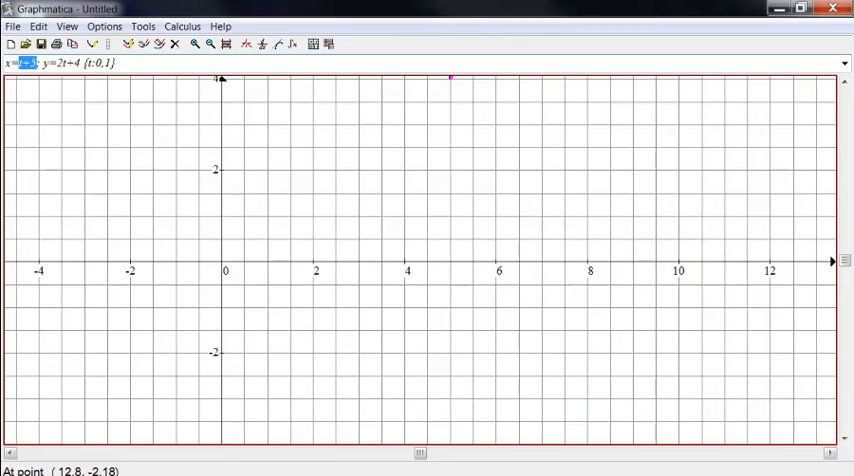
text(4cos(t))
key(Right)
key(Right)
key(Delete)
key(Delete)
key(Delete)
key(Delete)
key(Delete)
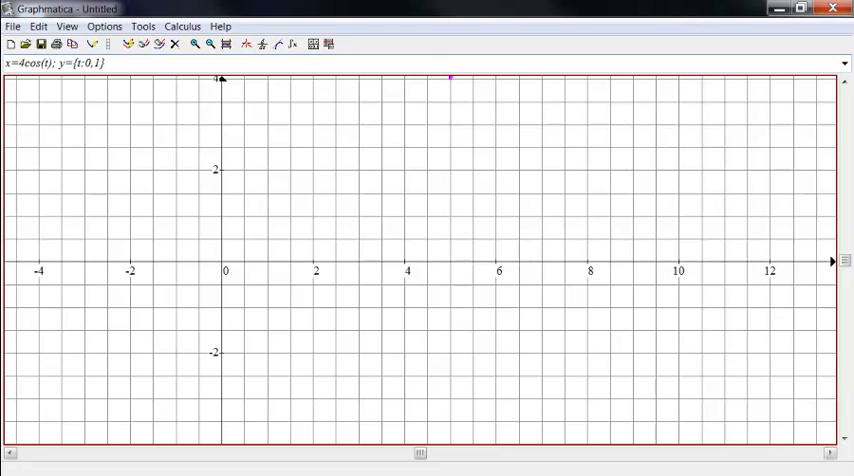
text(2sin)
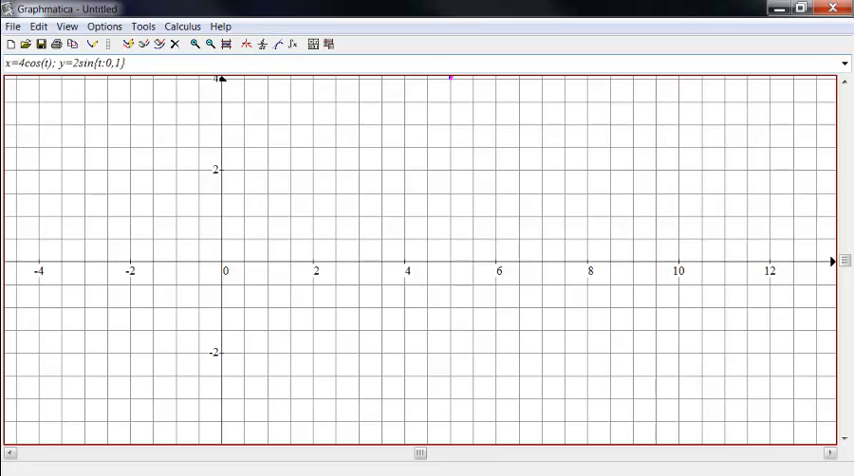
text((T))
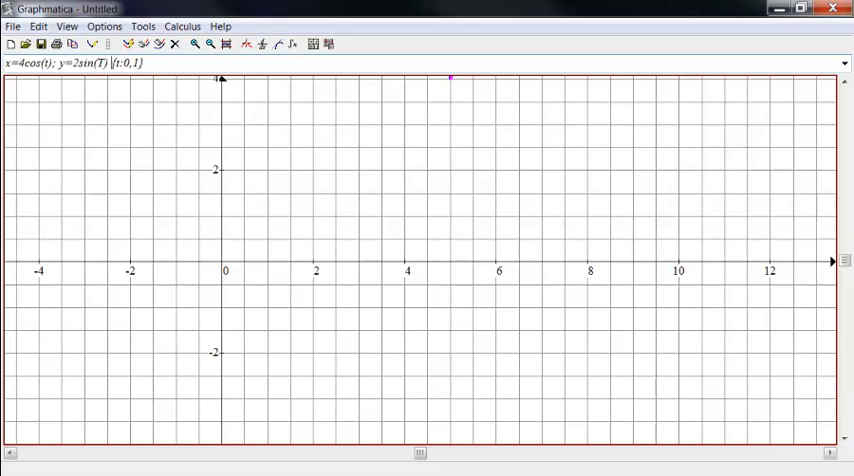
key(BackSpace)
key(BackSpace)
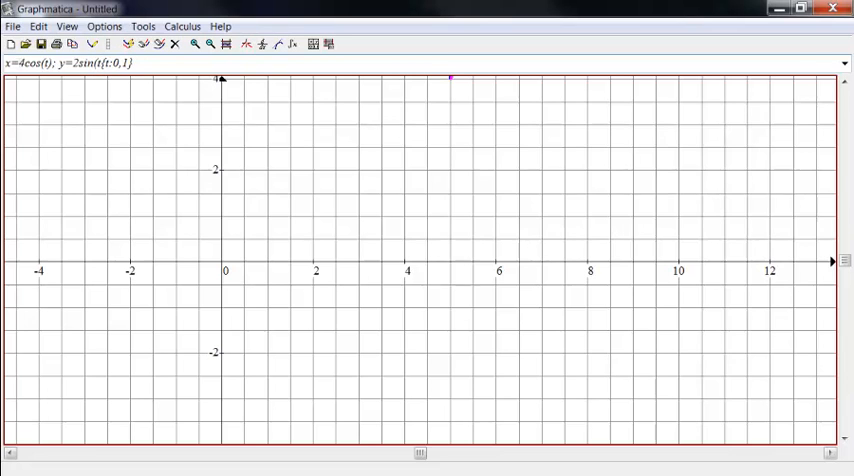
text(t) {t:0,2p)
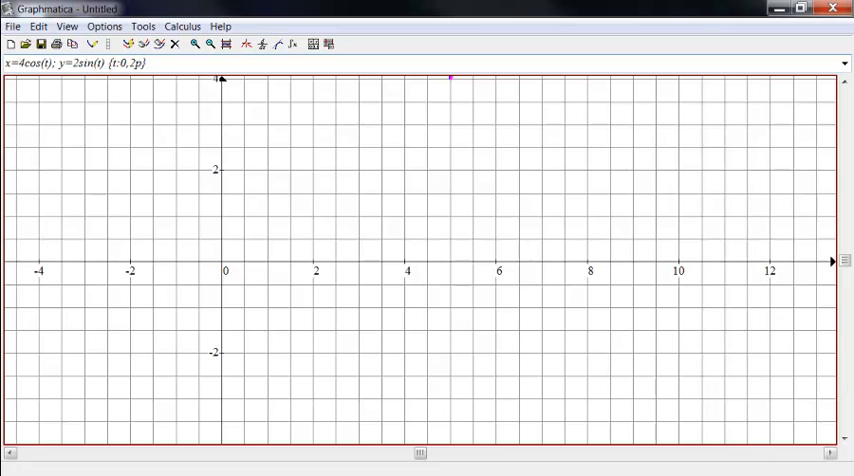
key(Return)
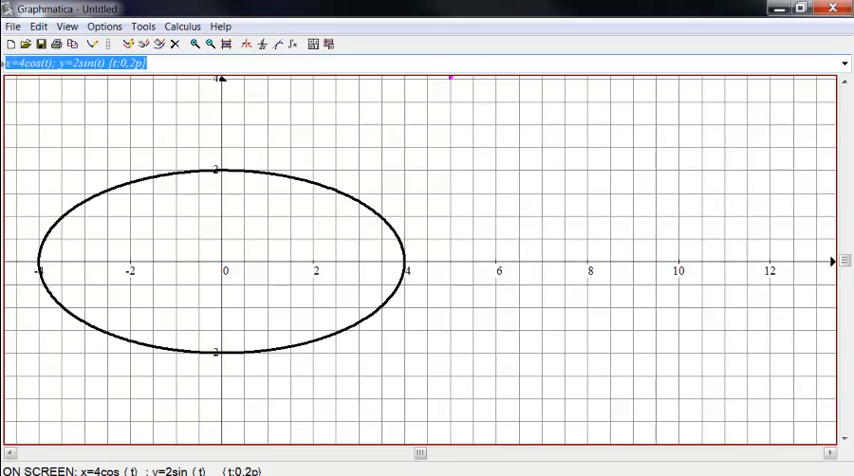
text(y=3x)
Graph the line y=3x and the polar circle r=cos(t) beside the ellipse.
key(Return)
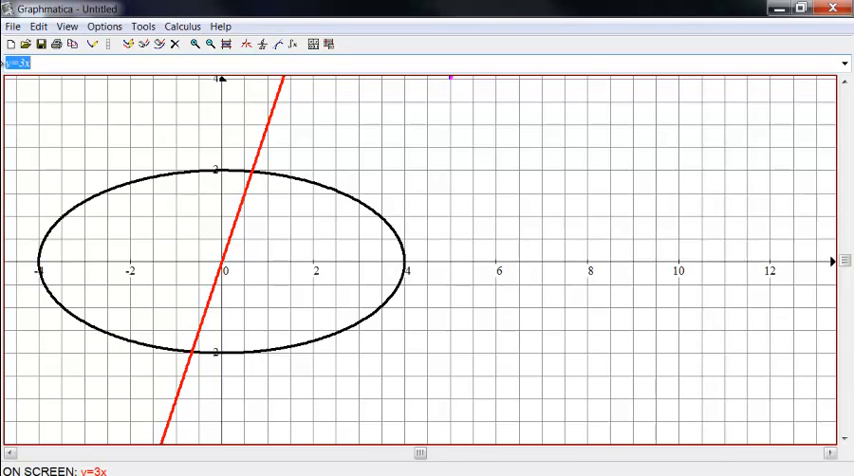
text(y=)
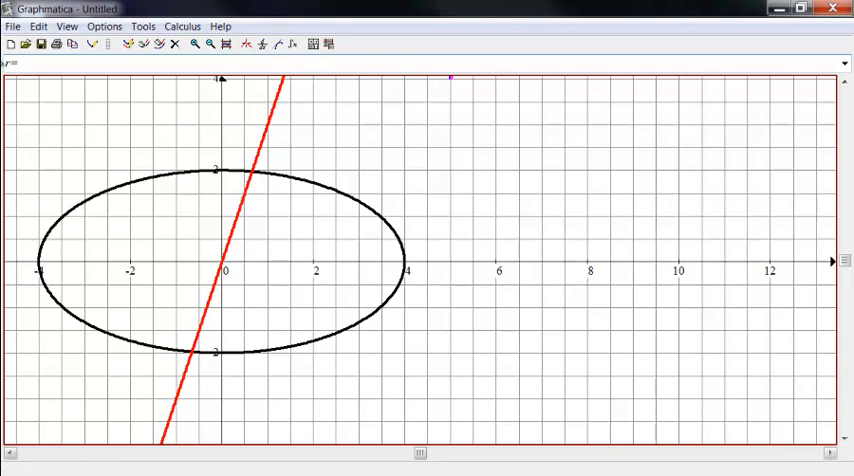
text(cos(t))
key(Return)
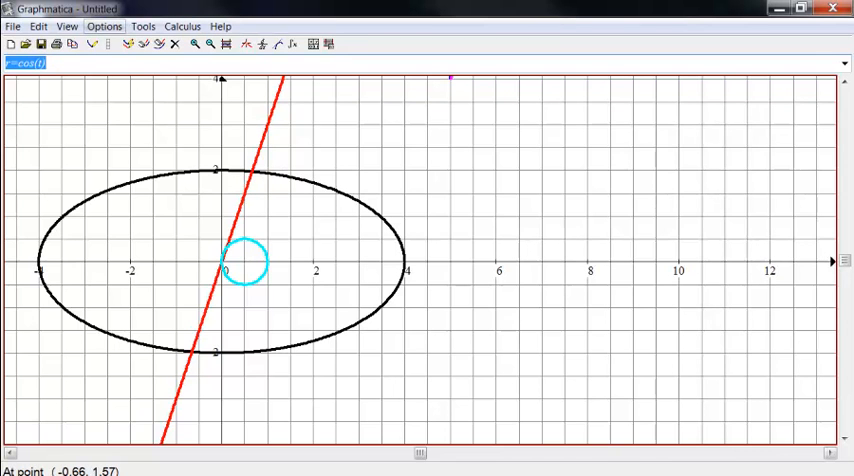
Set the background graph paper type to Polar in the Graph Paper options.
click(104, 26)
click(57, 44)
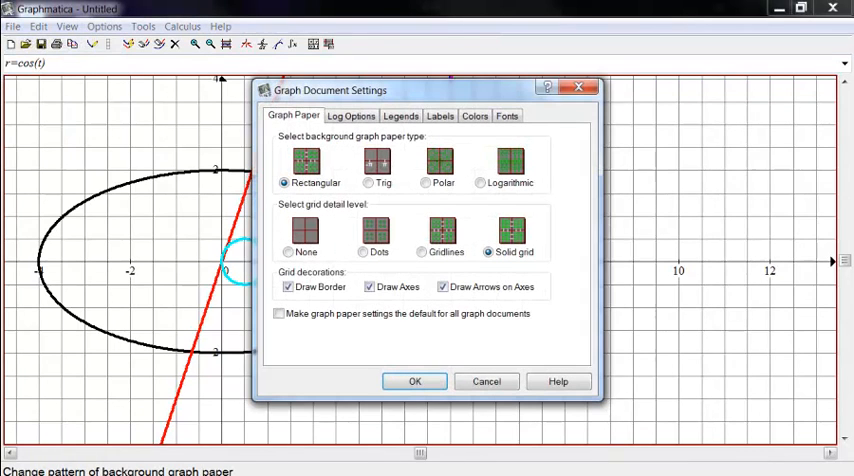
key(Right)
key(Right)
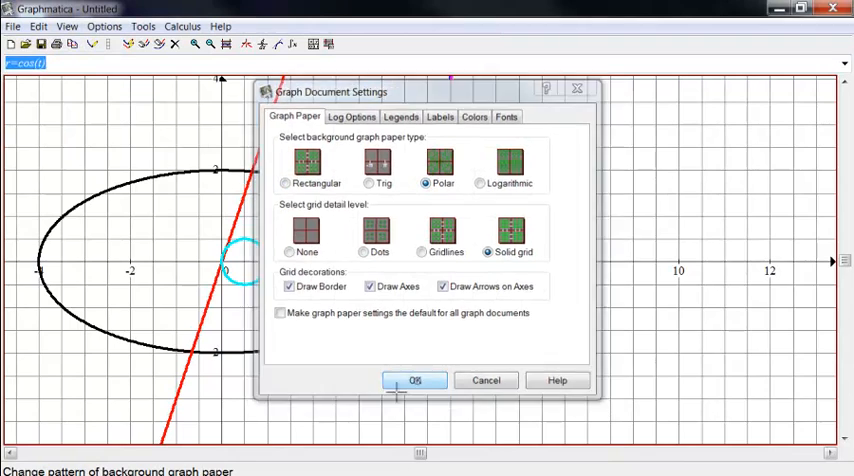
click(415, 381)
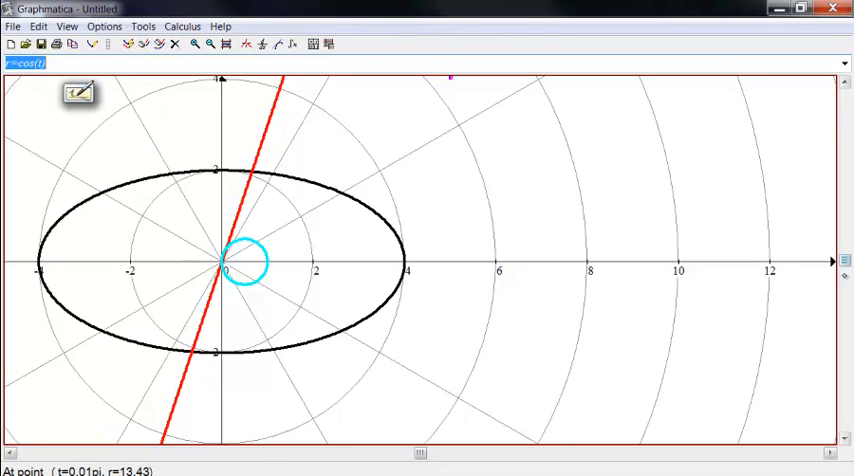
Clear all curves and zoom into a box around the origin of the empty polar grid.
key(Delete)
drag(428, 452, 320, 452)
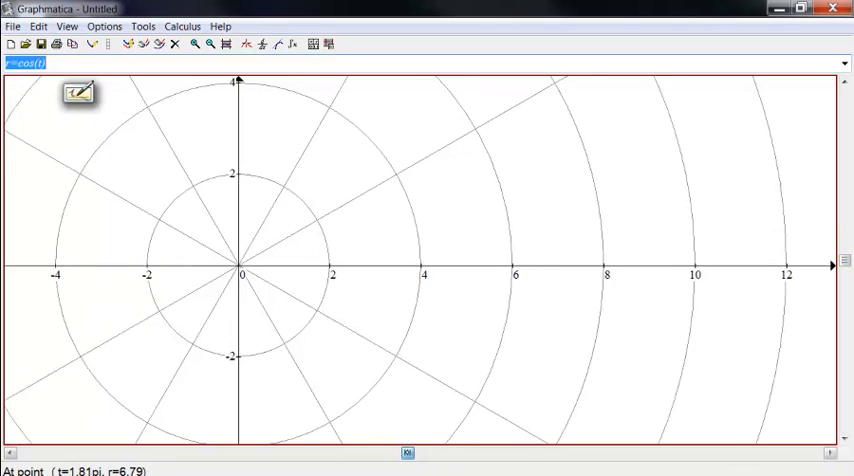
scroll(330, 80, right, 1)
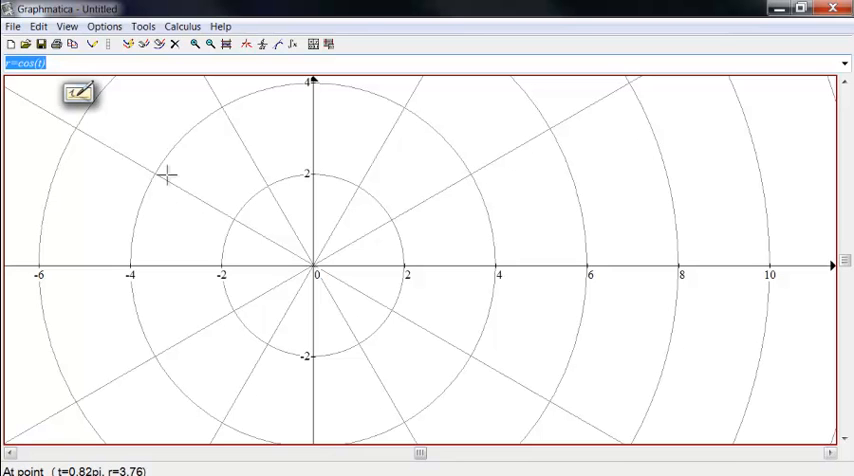
drag(166, 175, 569, 353)
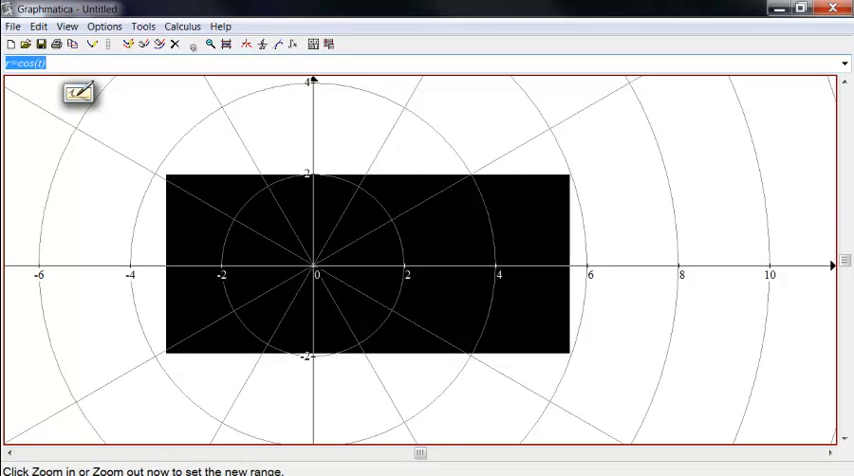
click(195, 44)
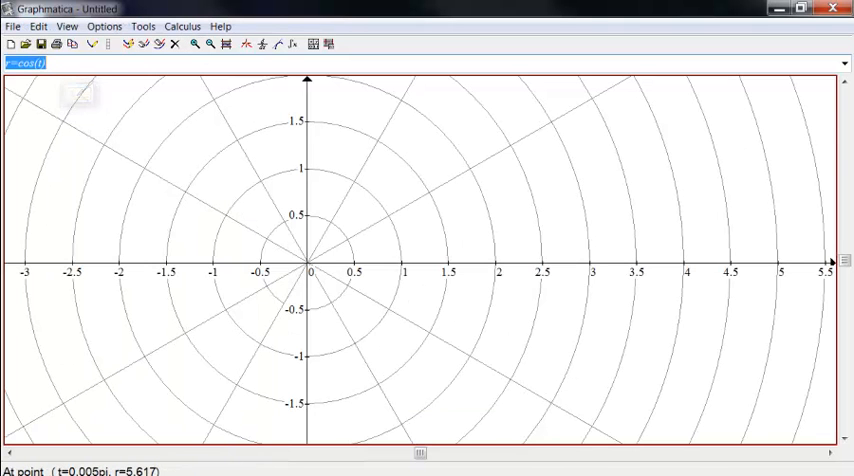
scroll(420, 250, up, 3)
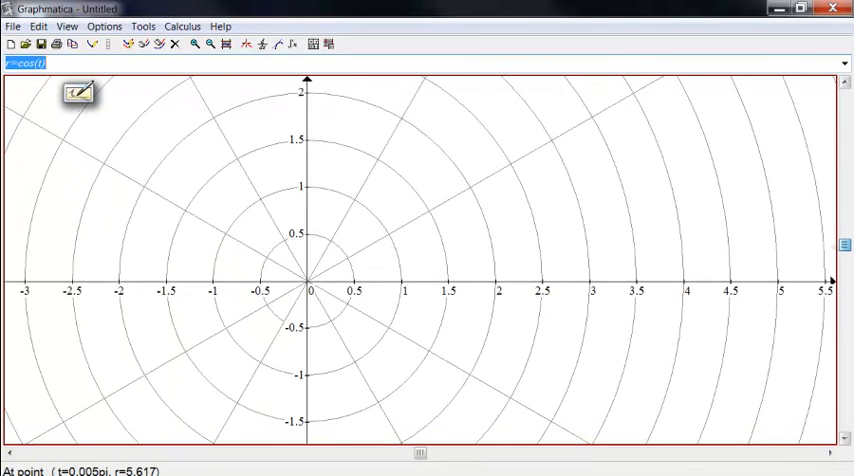
scroll(832, 284, down, 3)
scroll(832, 258, down, 1)
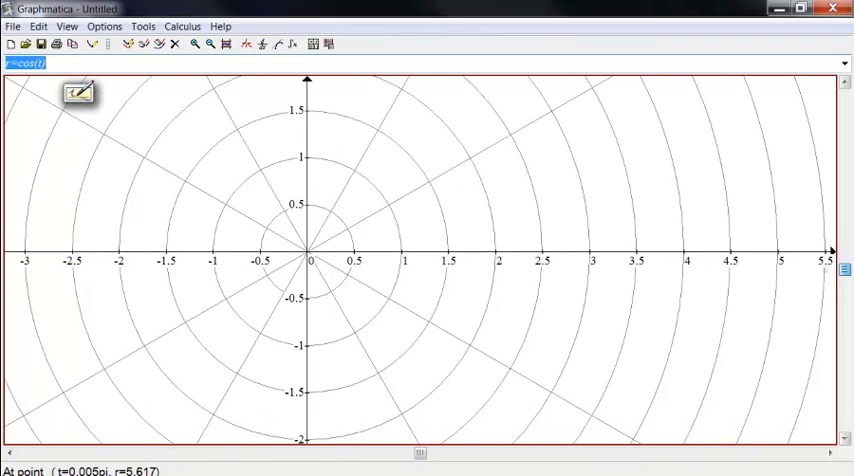
scroll(832, 250, up, 1)
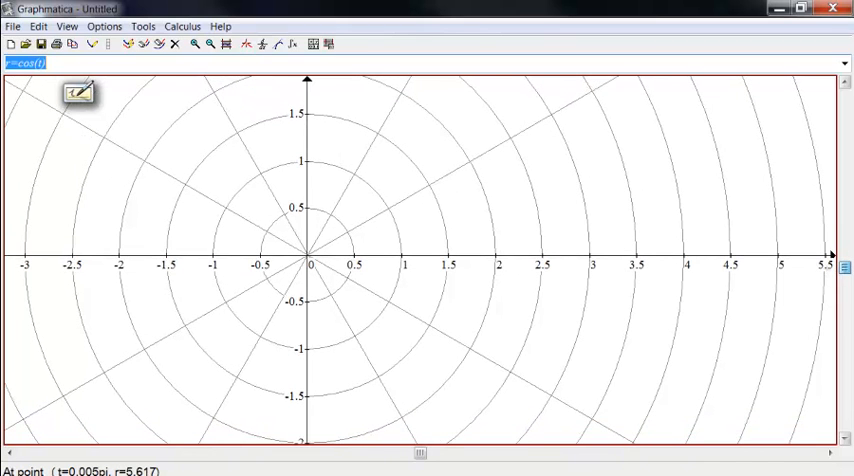
Set the grid range to Left -5, Right 5, Bottom -5 with the Top value emptied.
click(67, 26)
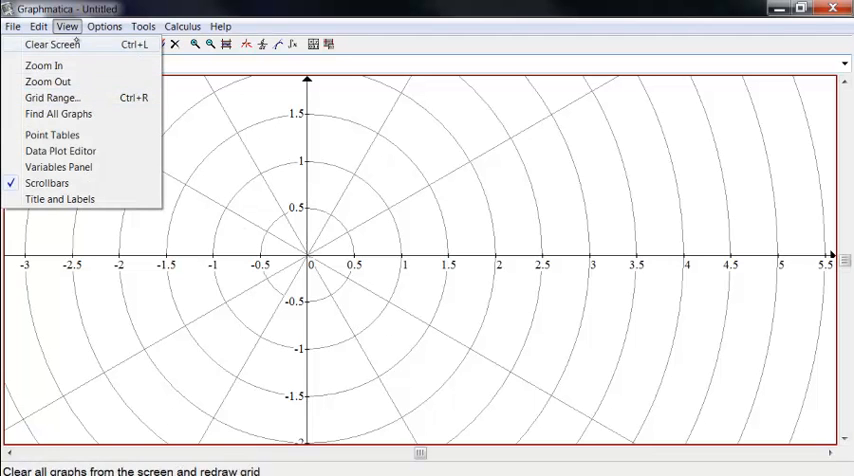
click(52, 97)
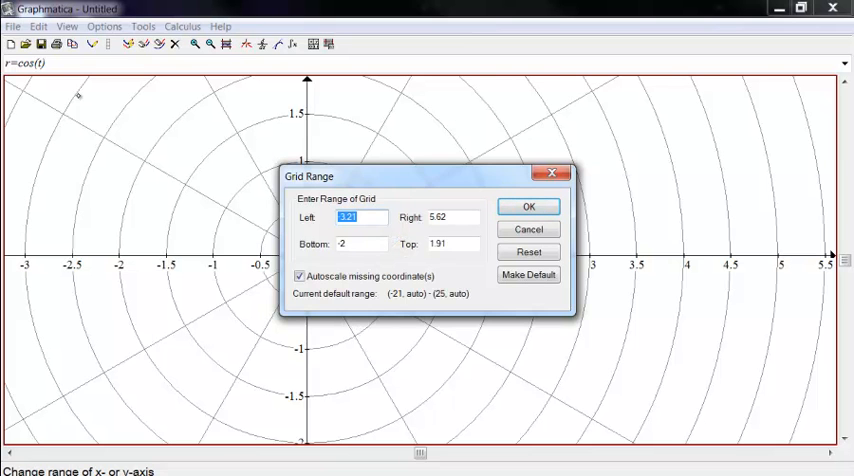
text(-5)
key(Tab)
text(5)
key(Tab)
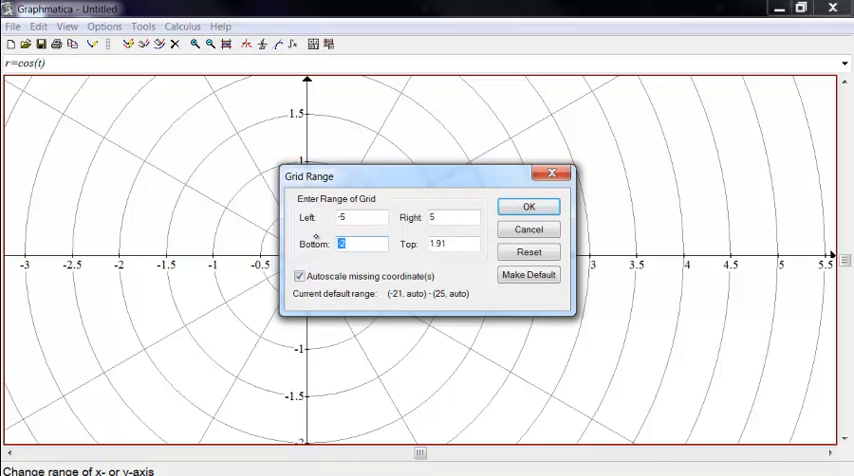
text(-5)
key(Tab)
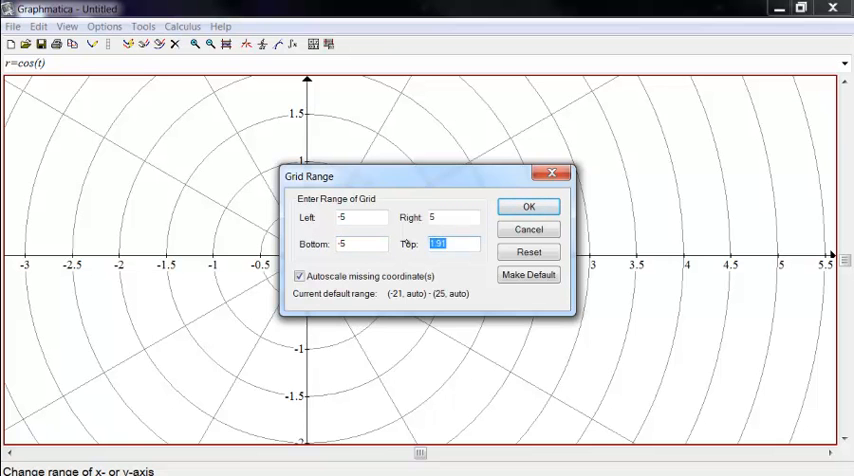
key(Delete)
Apply the new grid range so the origin sits centred on the polar grid.
click(529, 206)
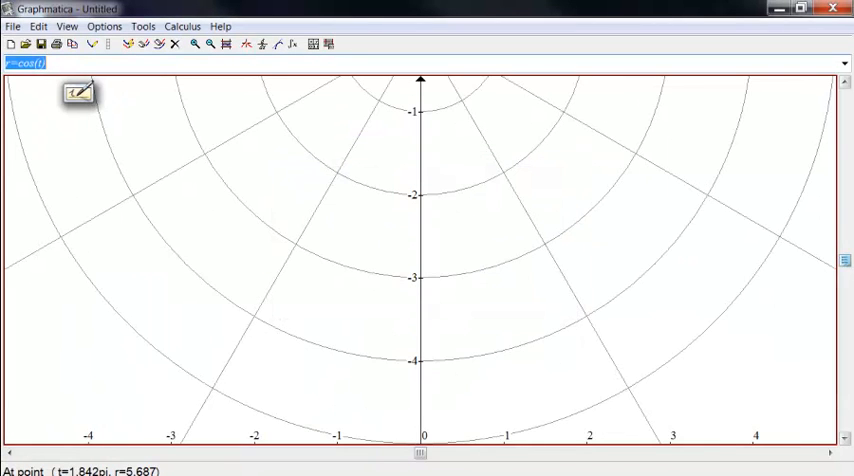
scroll(420, 250, up, 5)
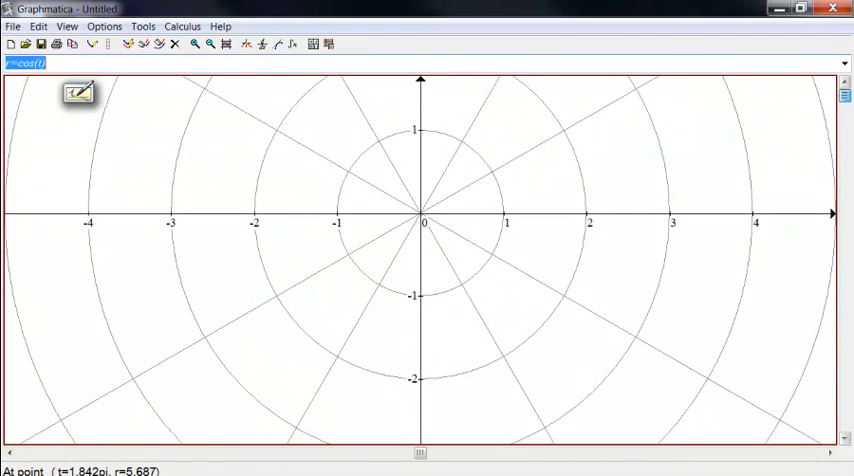
scroll(420, 250, up, 5)
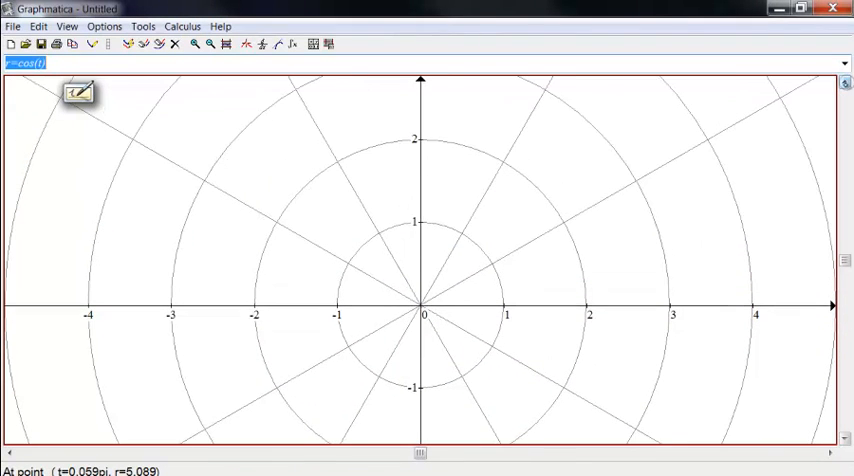
scroll(565, 180, down, 5)
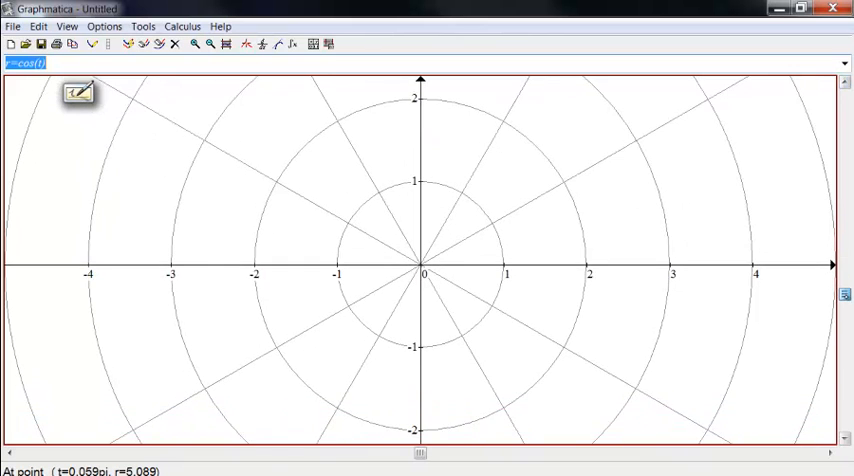
scroll(565, 200, down, 1)
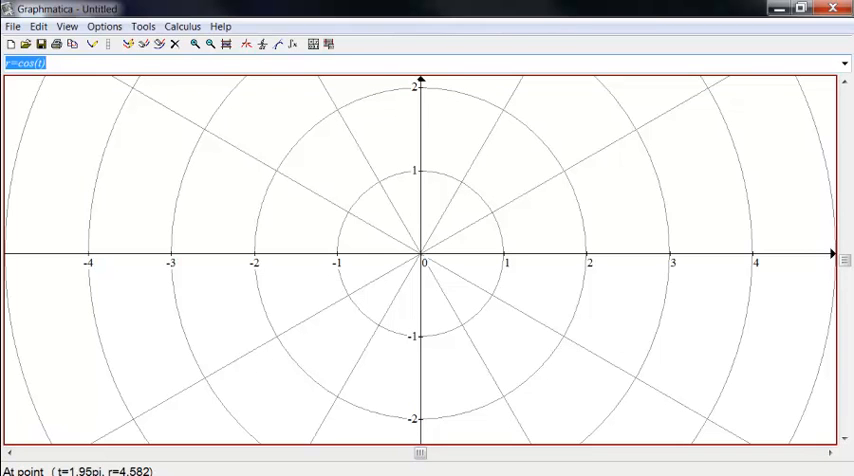
text(r)
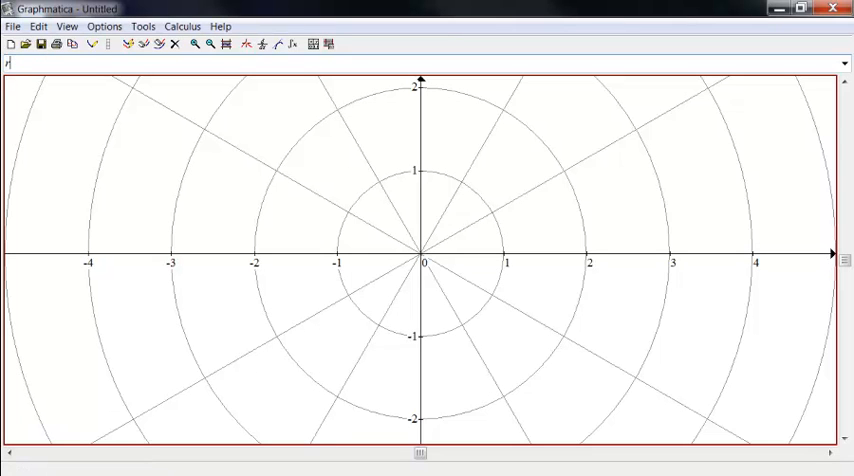
text(=cos)
text((t))
Graph the polar circles r=cos(t), r=2cos(t) and r=-2cos(t) in turn.
key(Return)
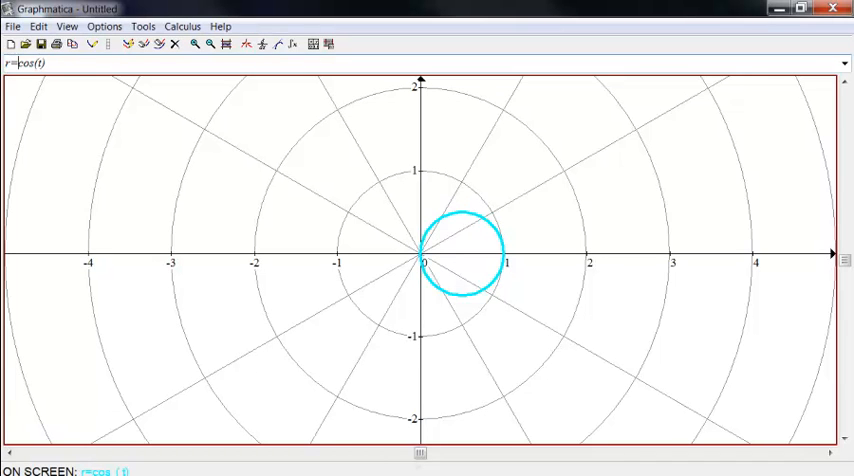
text(2)
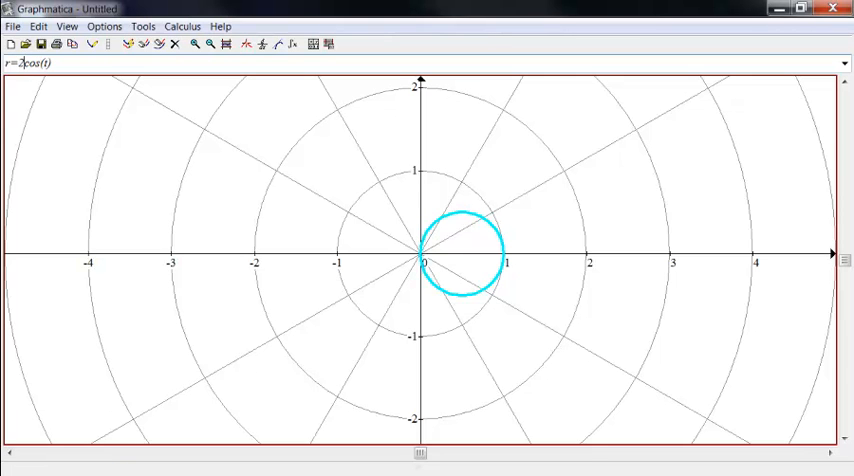
key(Return)
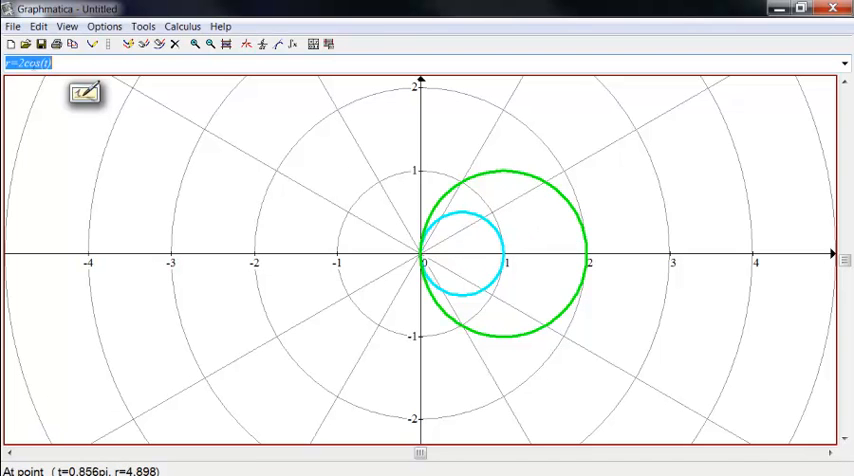
click(21, 63)
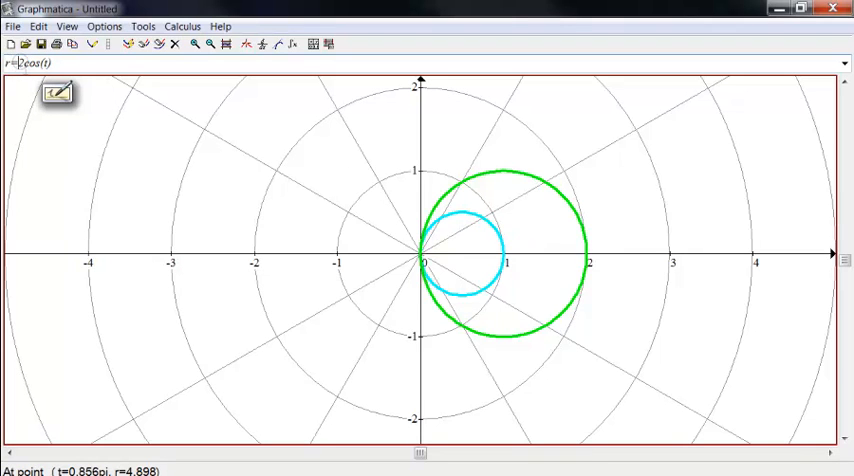
text(-)
key(Return)
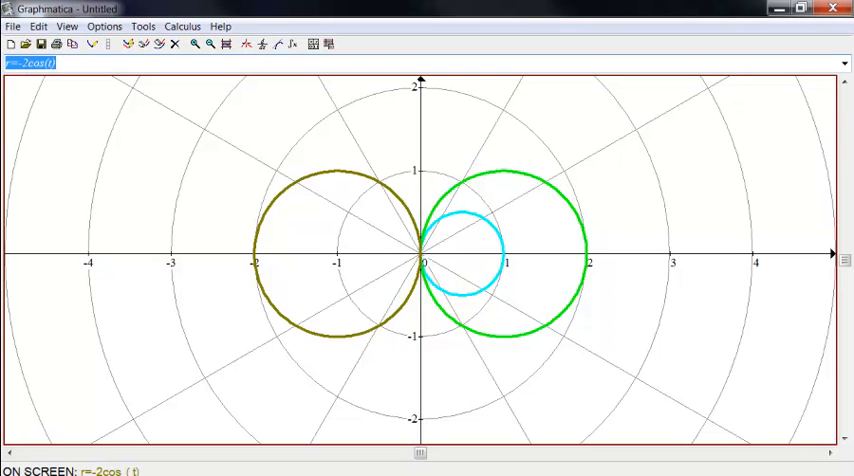
Edit the equation to r=sin(t) and graph that circle.
click(21, 63)
key(BackSpace)
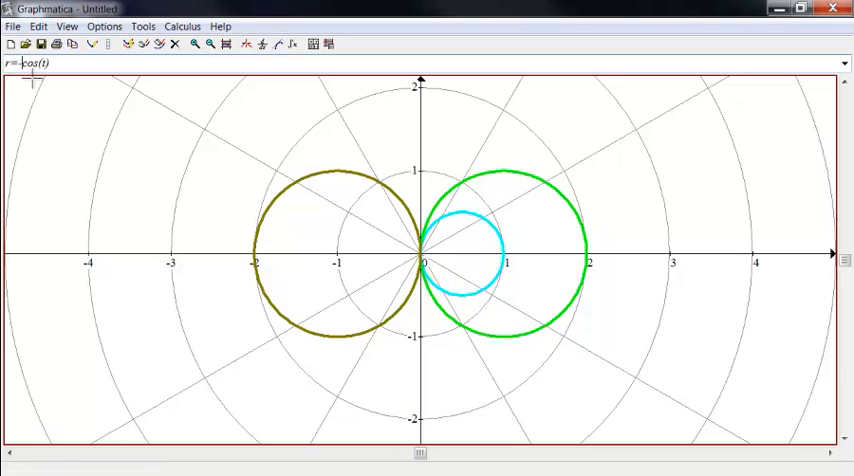
key(BackSpace)
key(Delete)
key(Delete)
key(Delete)
text(sin)
key(Return)
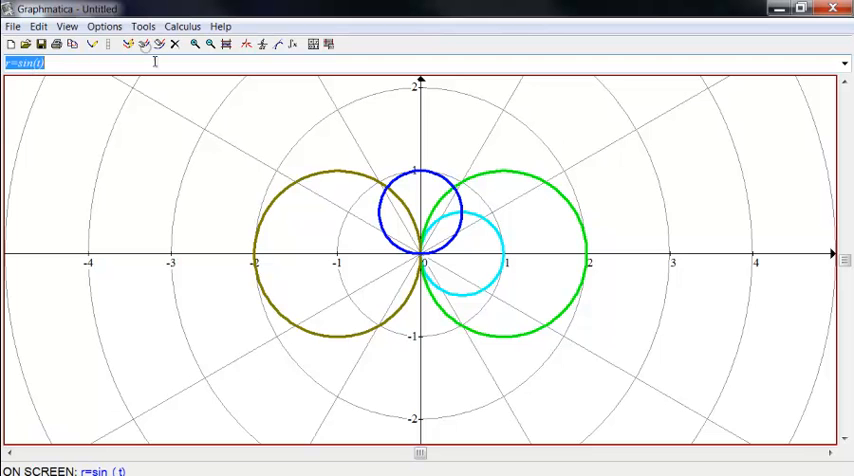
Clear the grid, then graph r=sin(t) and the four-petal rose r=sin(2t).
key(ctrl+l)
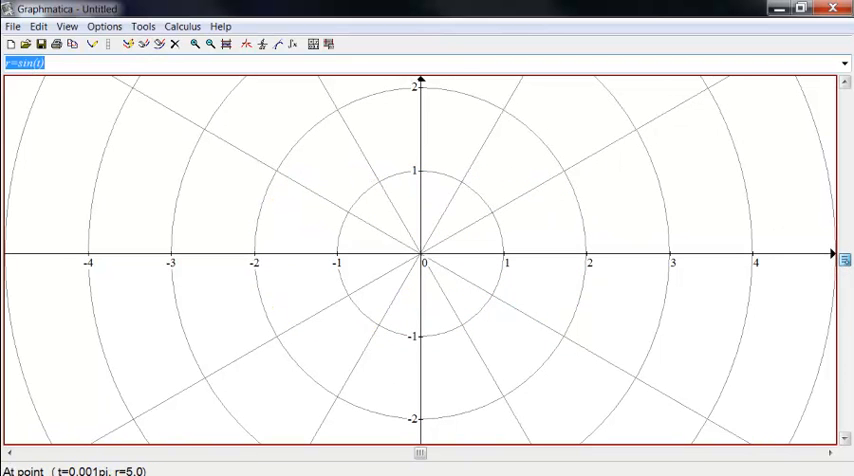
click(33, 62)
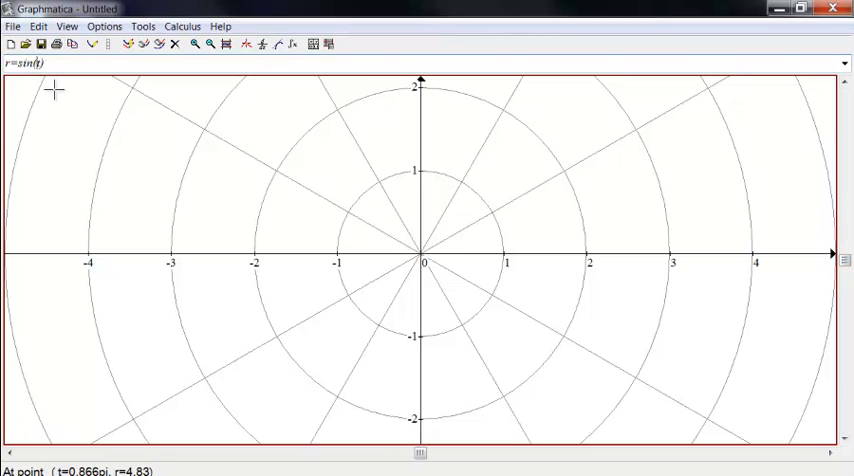
key(Return)
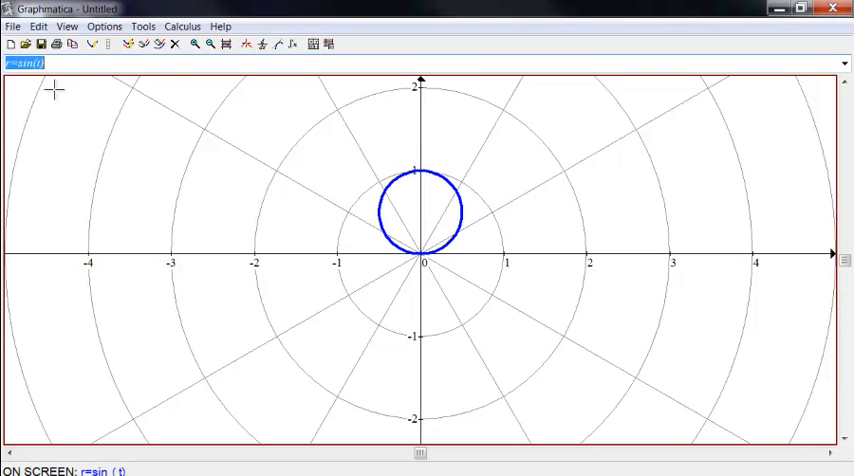
click(35, 63)
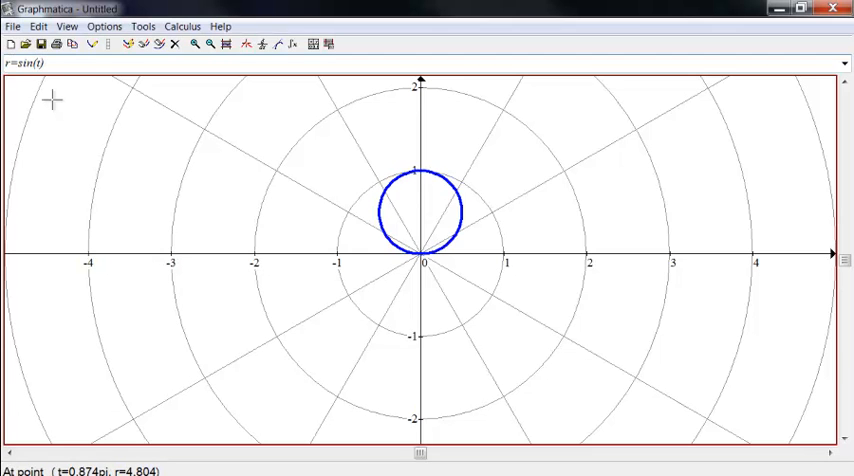
text(2)
key(Return)
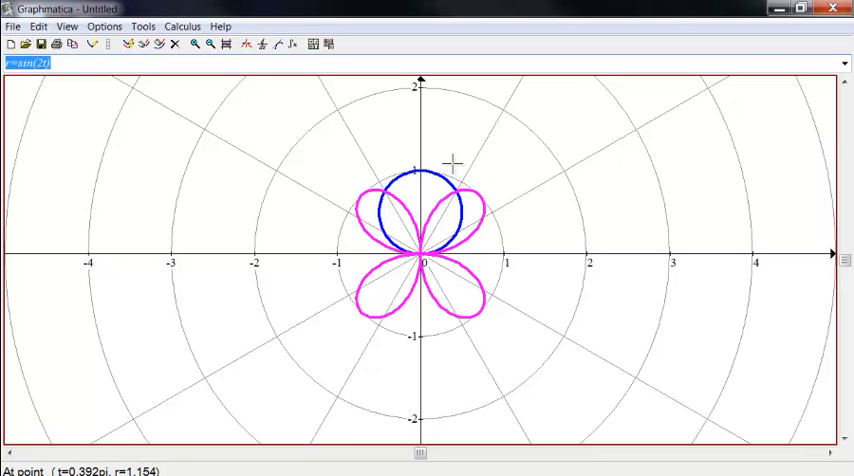
Graph the roses r=sin(3t) and r=sin(4t), then clear all curves with Ctrl+L.
double_click(40, 63)
text(3)
key(Return)
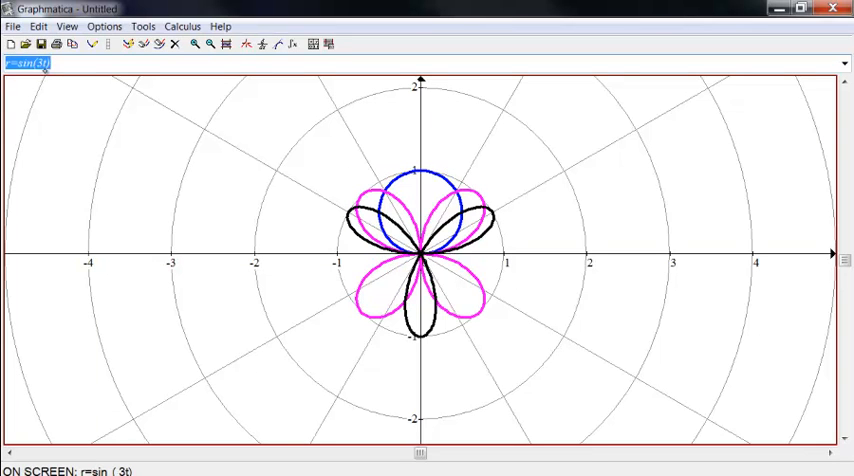
double_click(40, 63)
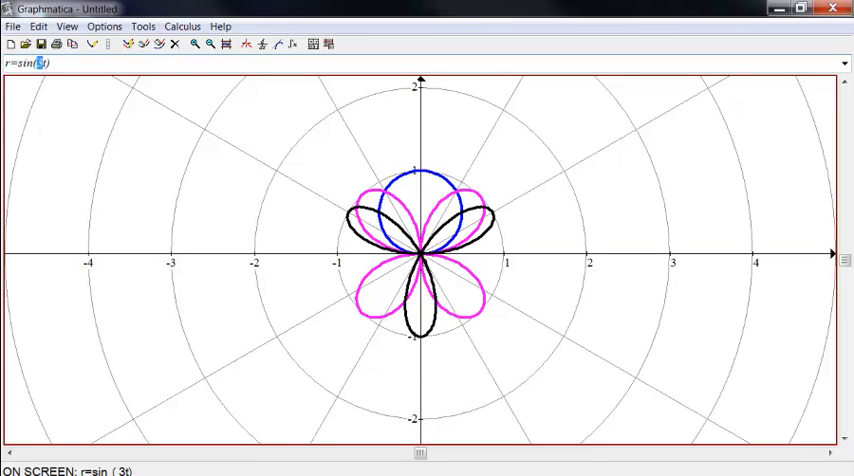
text(4)
key(Return)
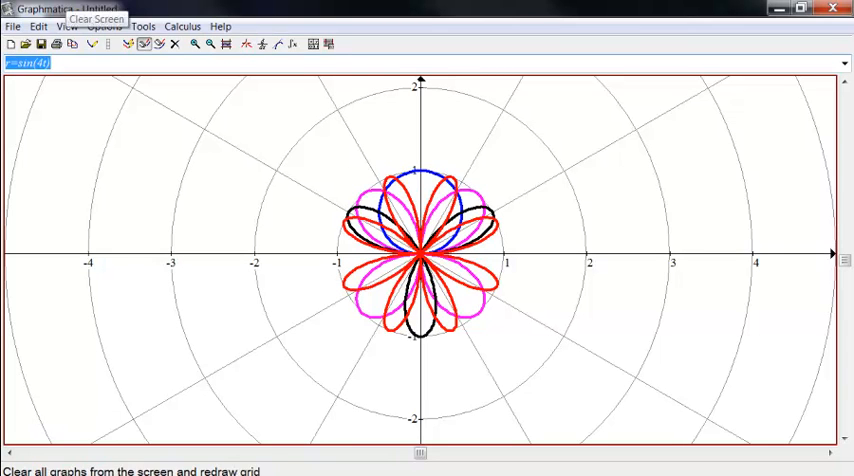
key(ctrl+l)
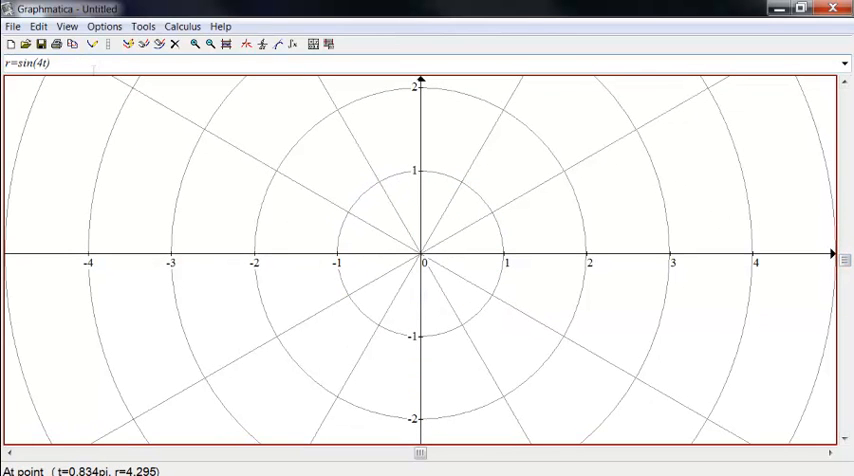
Replot r=sin(4t), add r=sin(5t) and r=sin(6t), then clear the grid.
key(Return)
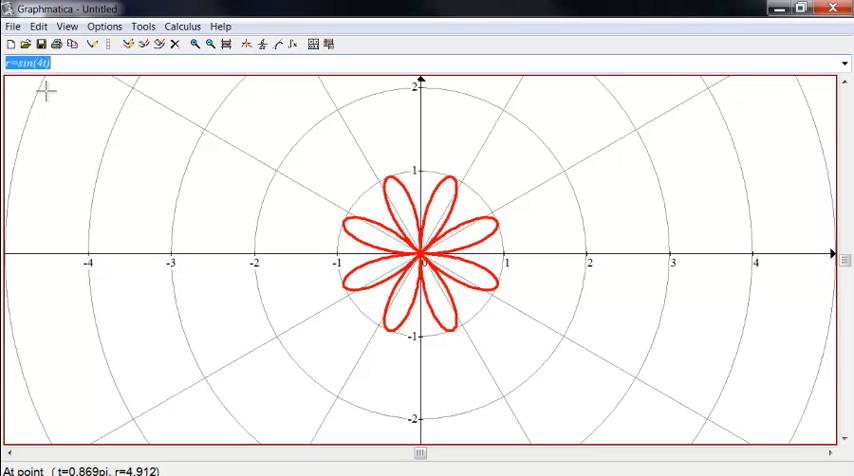
double_click(40, 63)
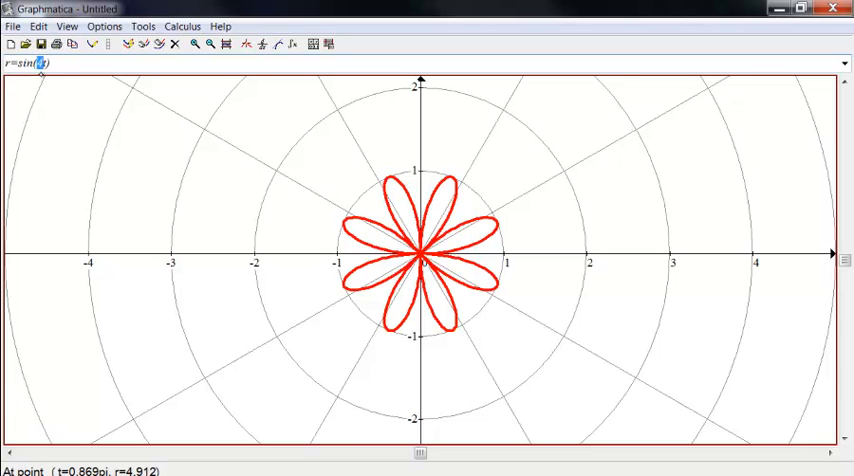
text(5)
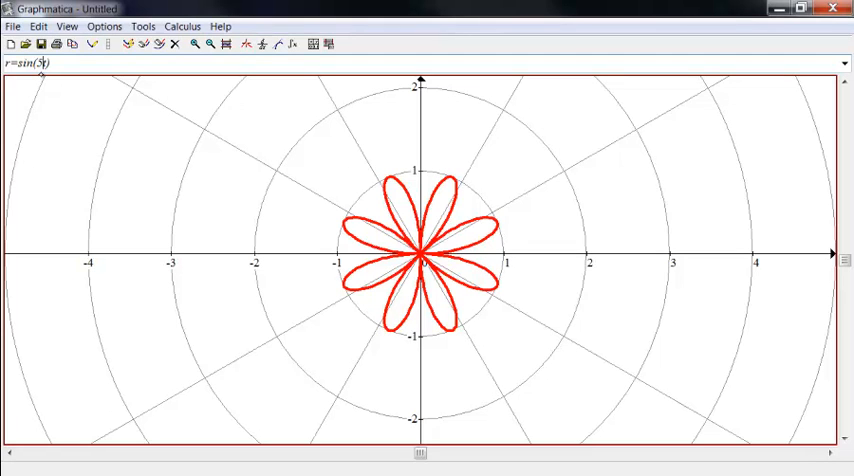
key(Return)
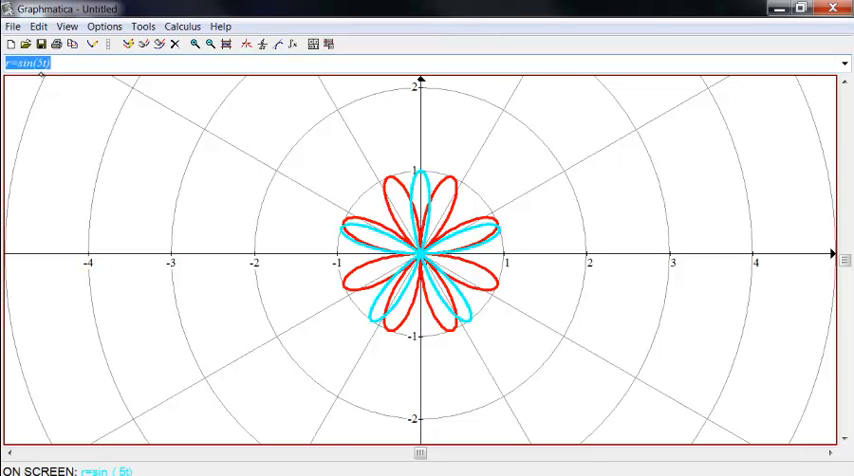
double_click(40, 63)
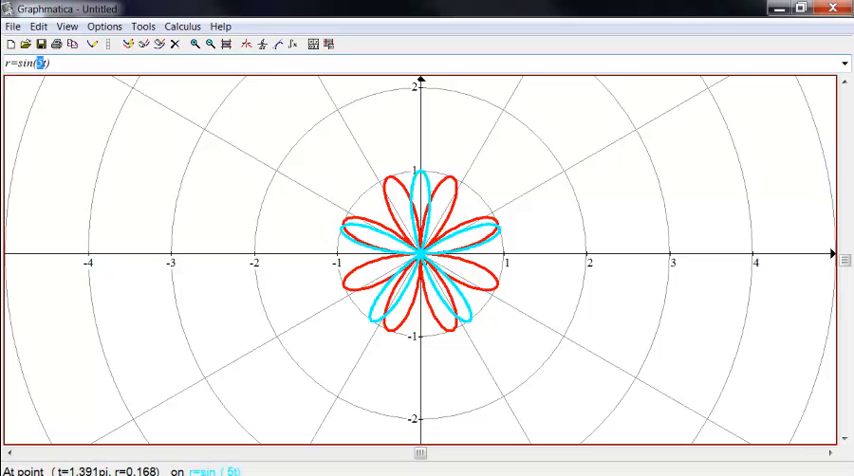
text(6)
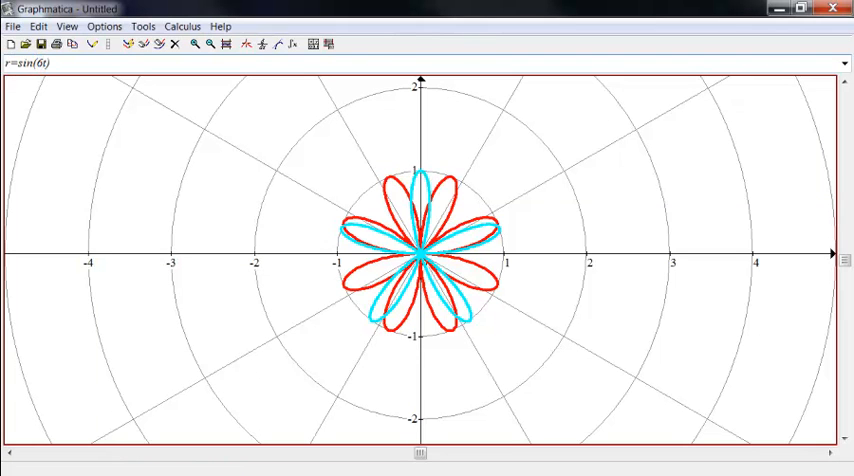
key(Return)
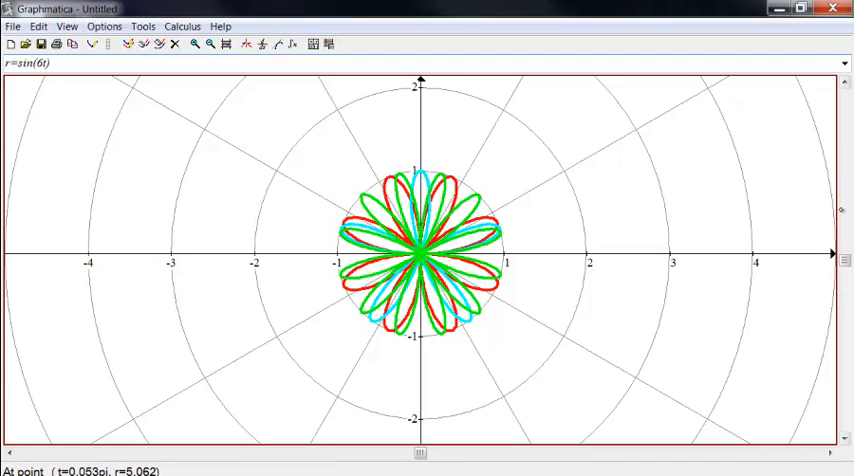
click(128, 44)
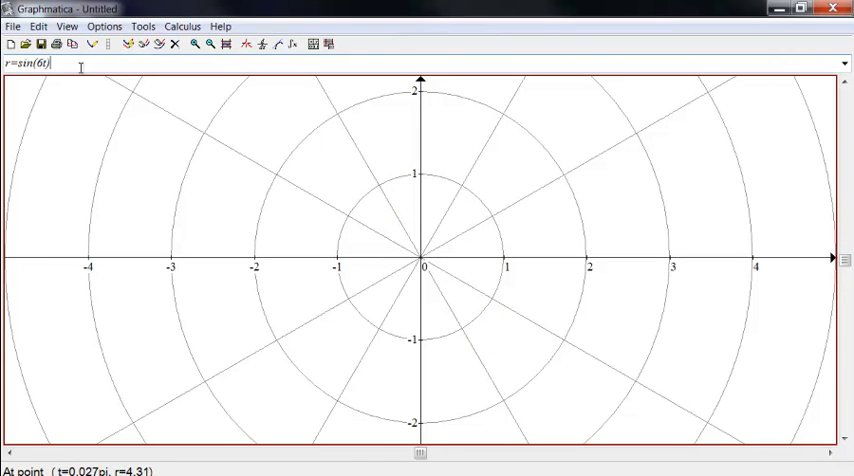
Replot r=sin(6t), overlay the larger rose r=2sin(6t), then delete all curves.
key(Return)
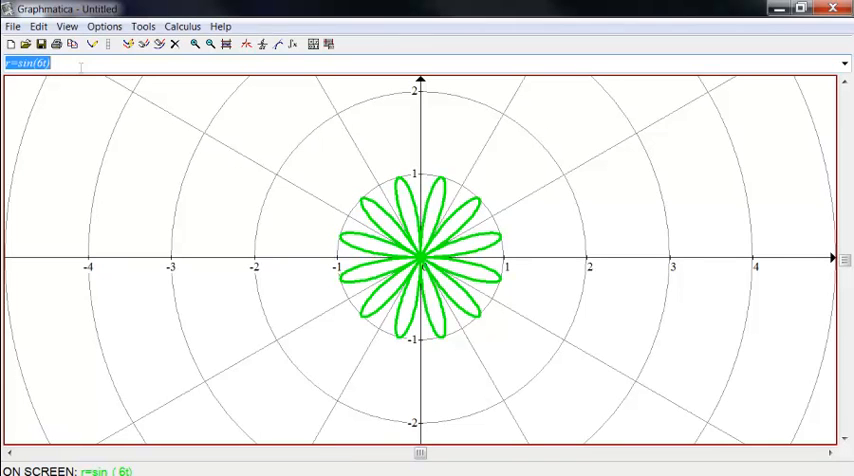
click(15, 63)
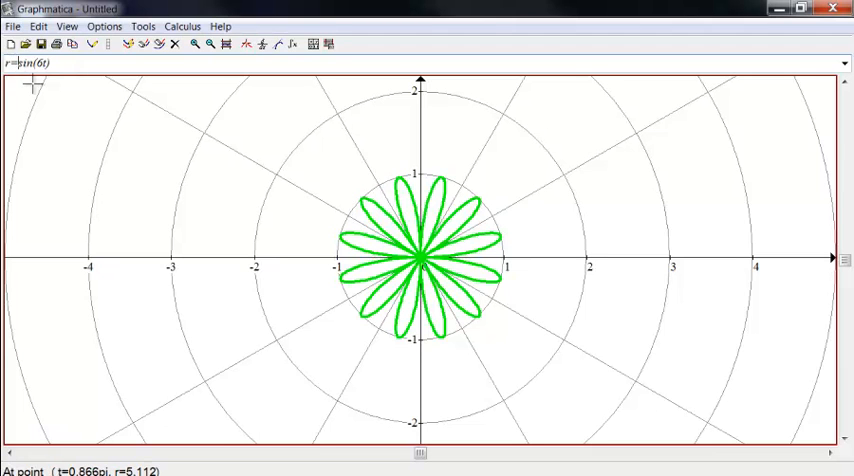
text(2)
key(Return)
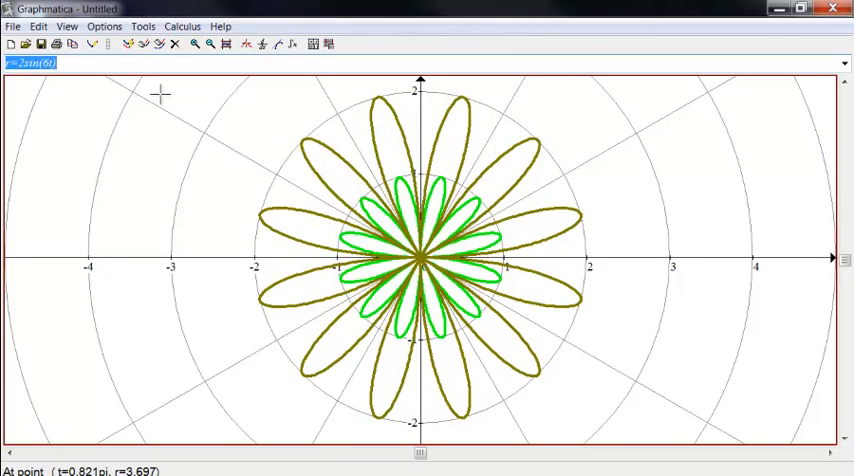
key(Delete)
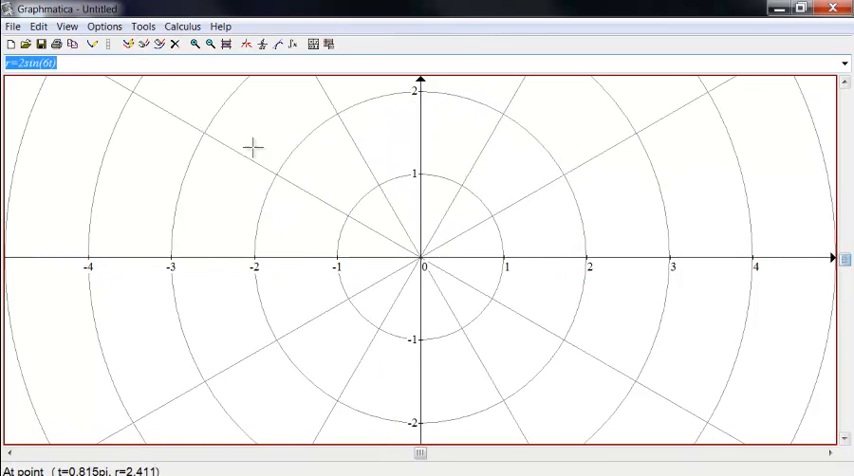
Graph the three-leaf rose r=2sin(3t) and its rotated copy r=2sin(3(t+p/6)).
double_click(47, 63)
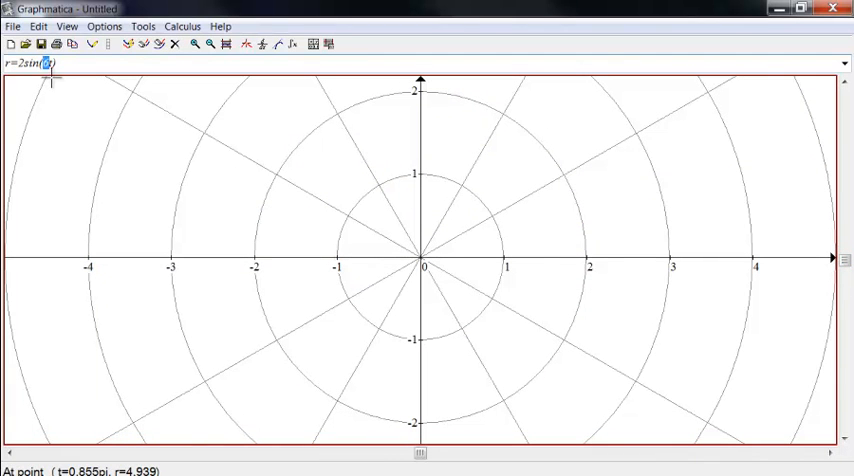
text(3)
key(Return)
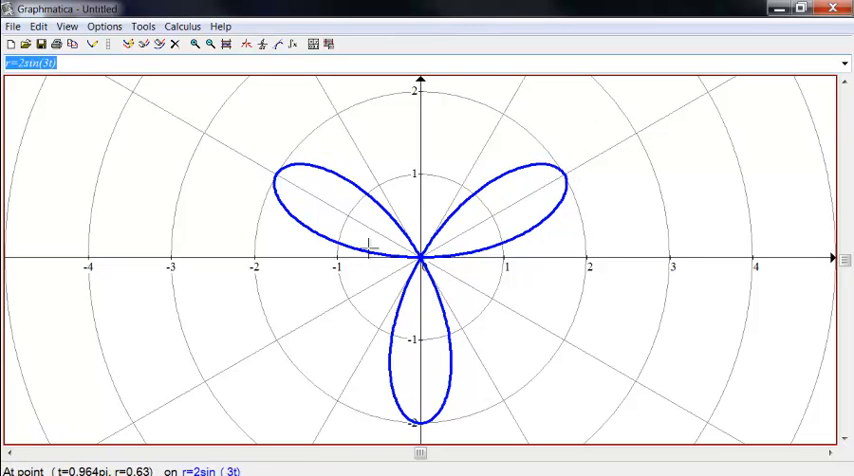
double_click(48, 63)
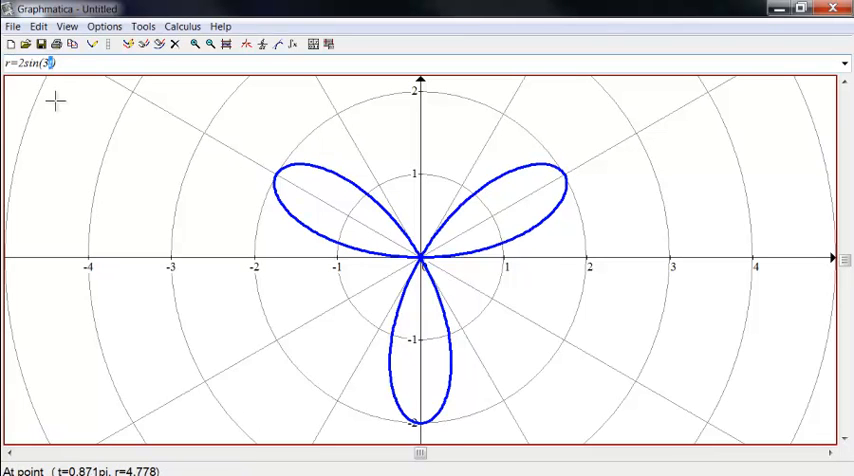
text(3(t)
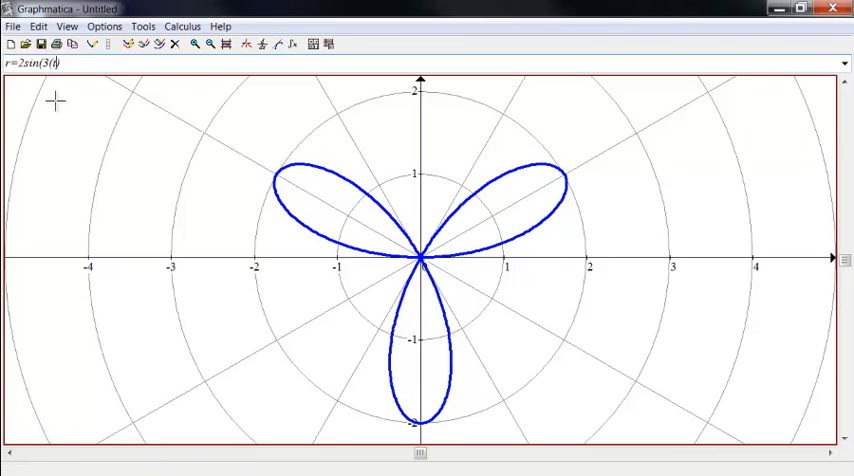
text())
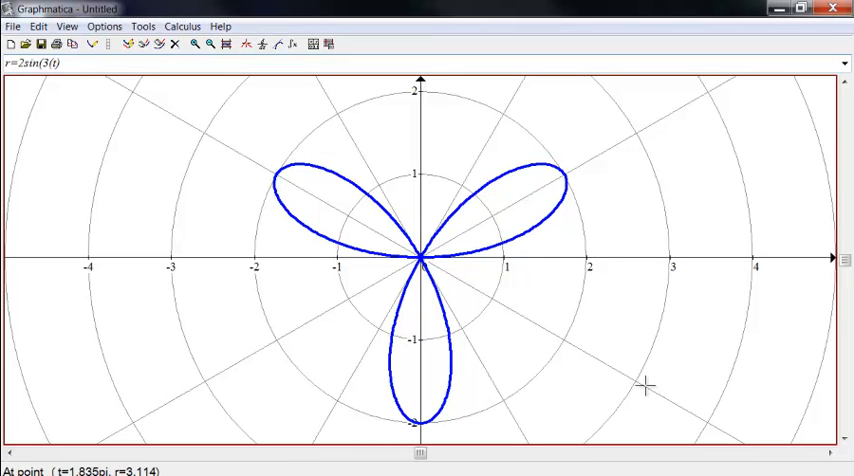
text(+)
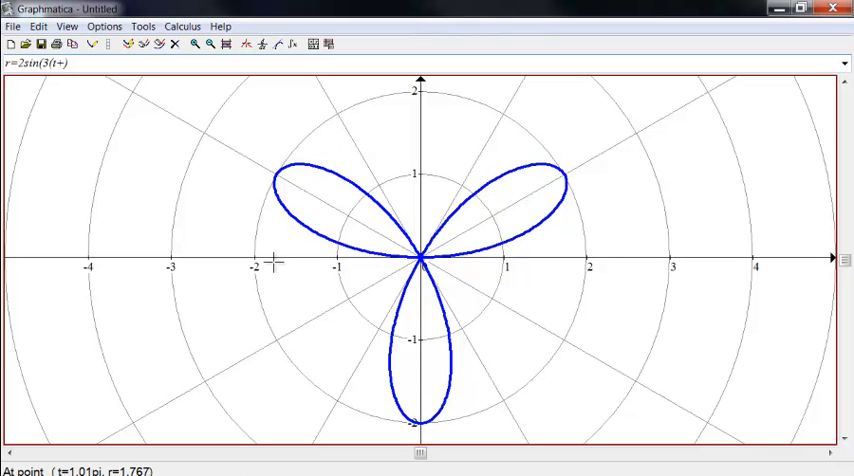
text(p/6))
key(Return)
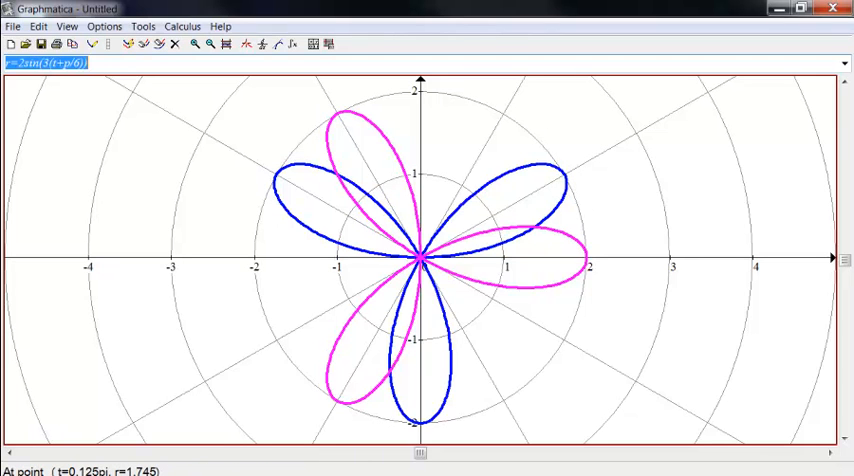
Graph r=2sin(3(t-p/6)), glance at the equation history, then hide the curves.
double_click(61, 63)
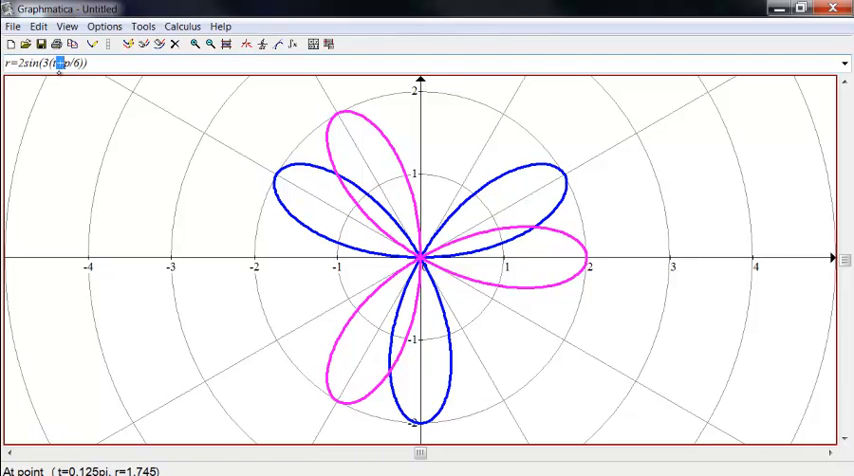
text(-)
key(Return)
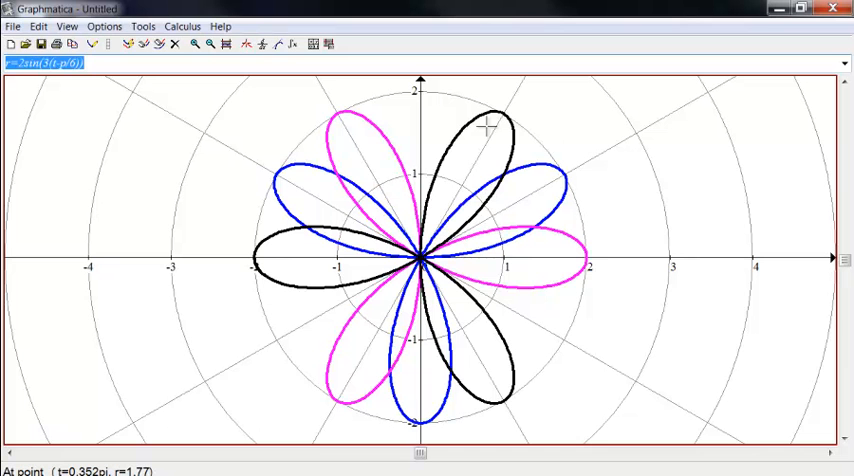
key(alt+Down)
key(End)
key(Escape)
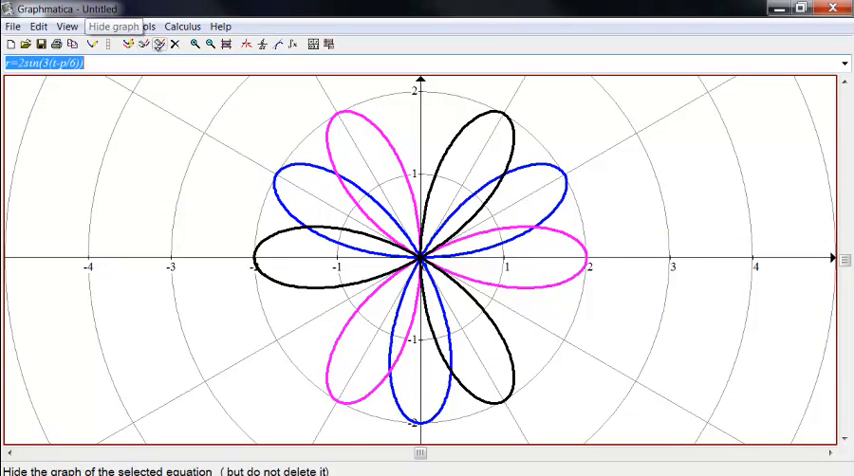
click(108, 44)
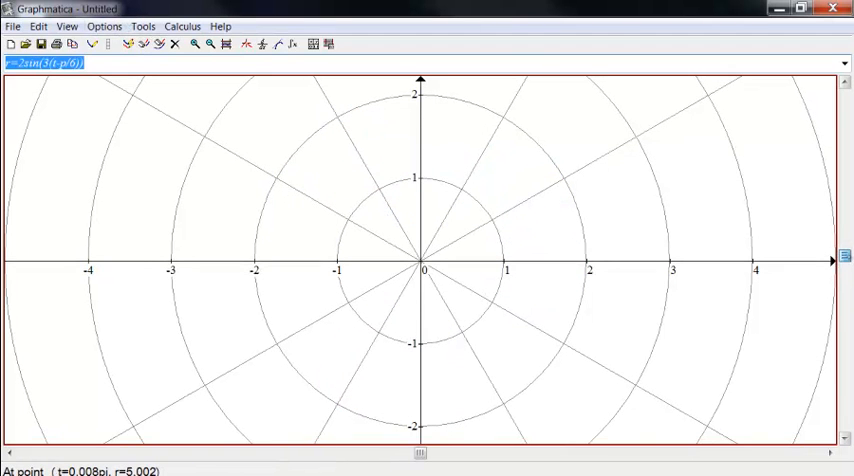
Replace the equation with r=cos(3t)+1, plot it, and move the cursor back into the argument.
drag(83, 63, 18, 63)
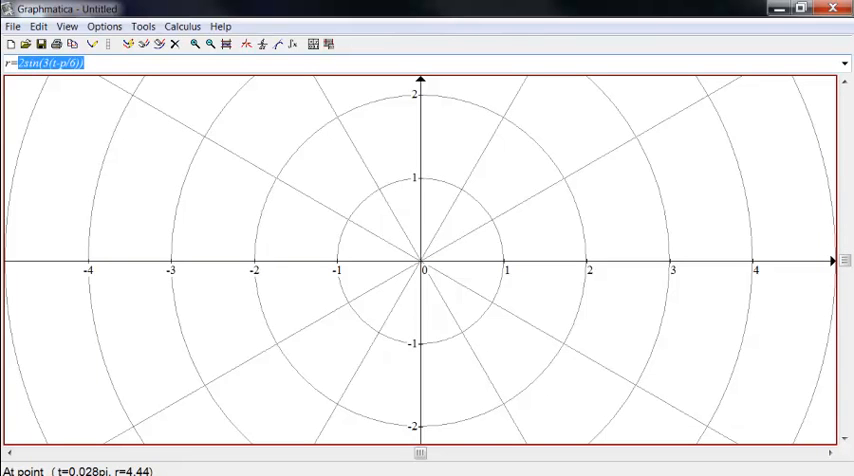
text(cos()
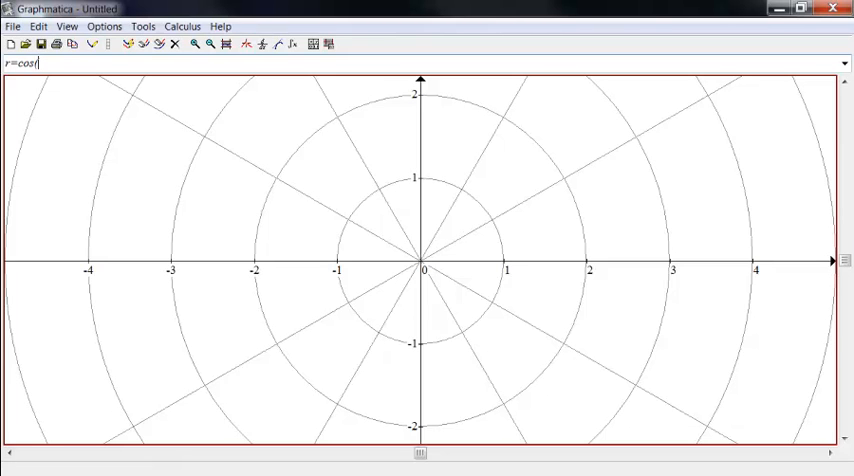
text(3)
text(t)+1)
key(Return)
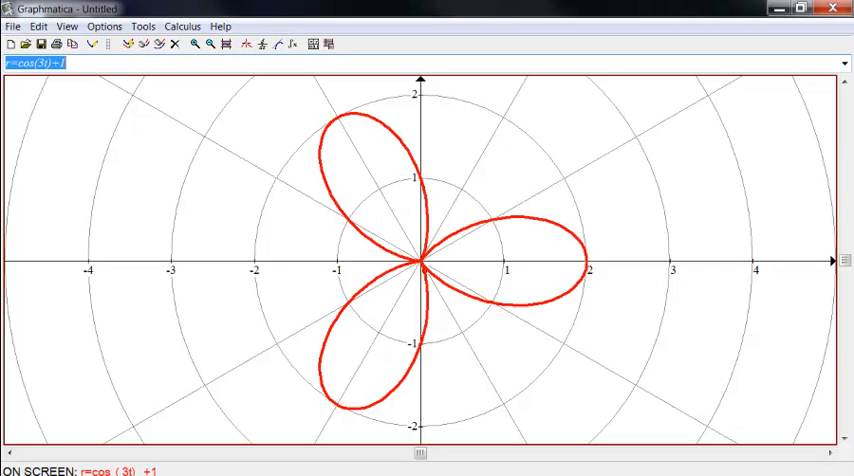
key(End)
key(Left)
key(Left)
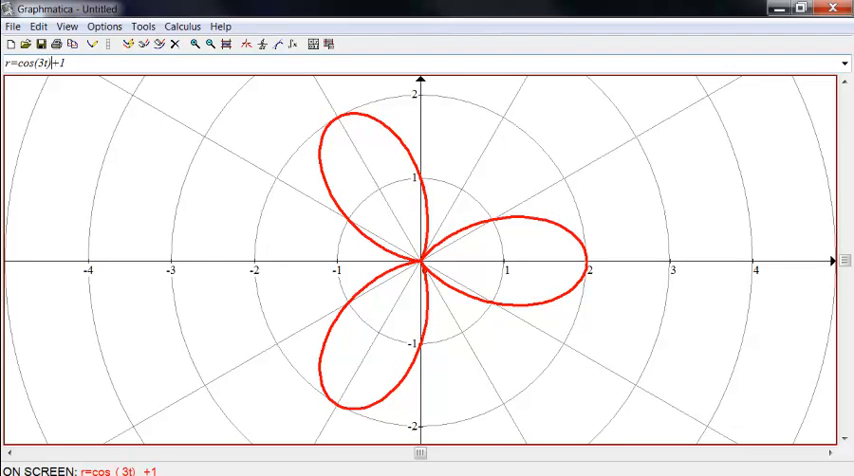
key(Left)
key(Left)
key(Left)
key(Left)
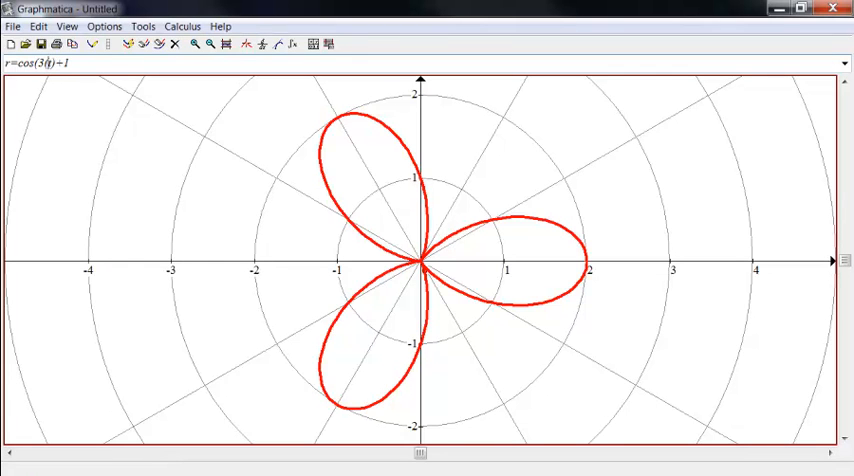
text(-p)
text(/12))
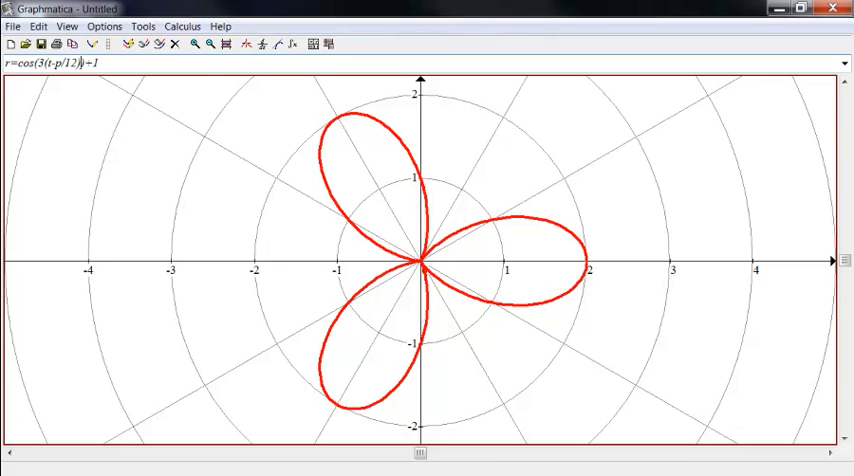
Plot the rotated curve r=cos(3(t-p/12))+1 and select the equation text after r=.
key(Return)
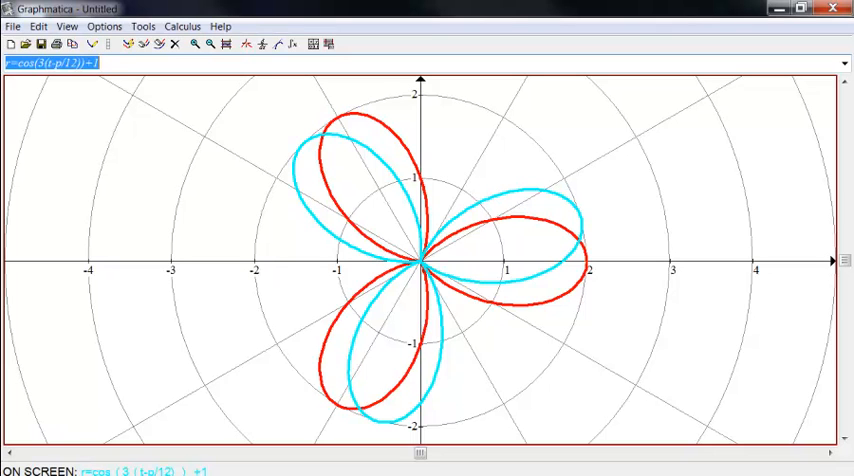
click(100, 63)
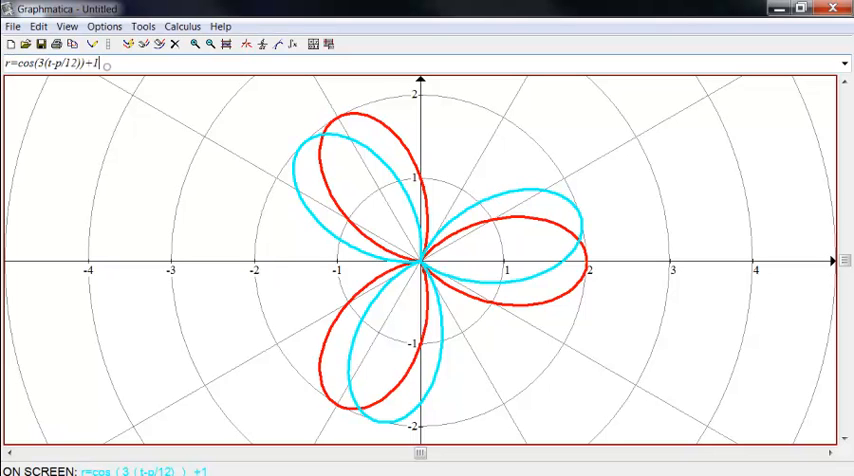
drag(100, 63, 18, 63)
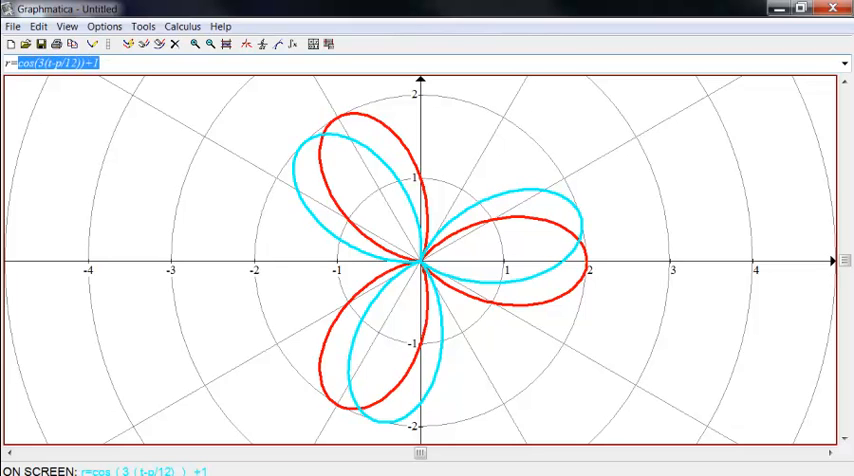
key(shift+Right)
key(shift+Right)
key(shift+Right)
key(shift+Right)
key(shift+Right)
key(shift+Right)
key(shift+Right)
key(shift+Right)
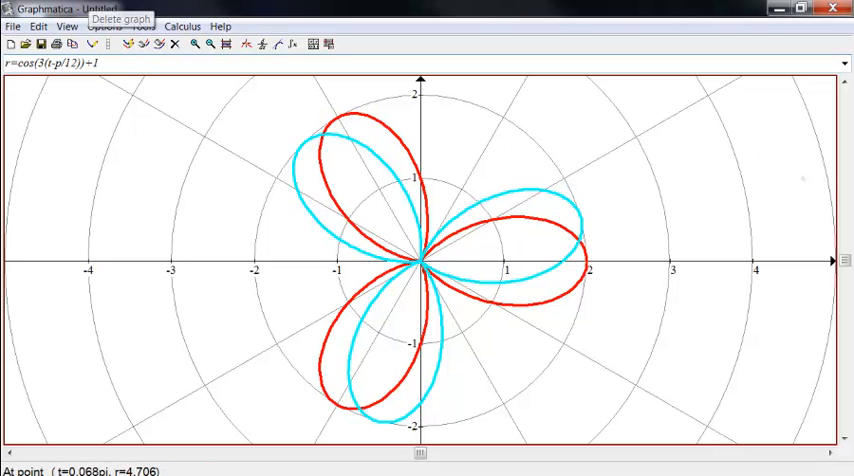
Clear both curves from the polar grid, leaving the rotated rose equation in the box.
click(845, 262)
drag(845, 262, 845, 245)
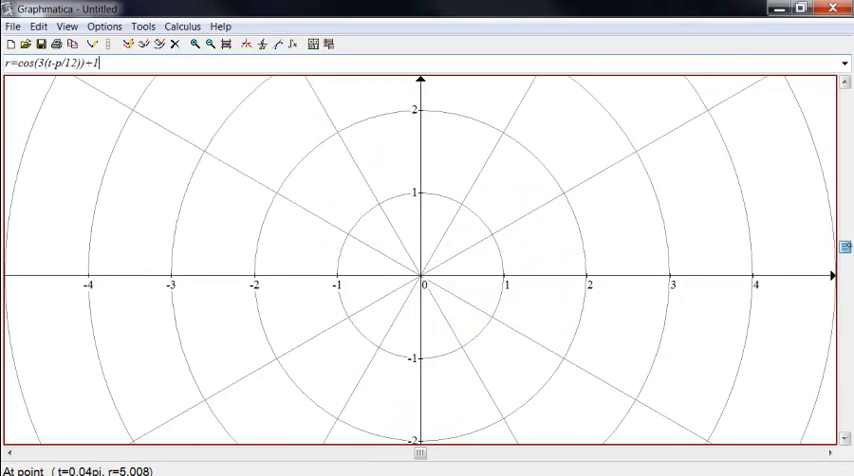
drag(100, 63, 15, 62)
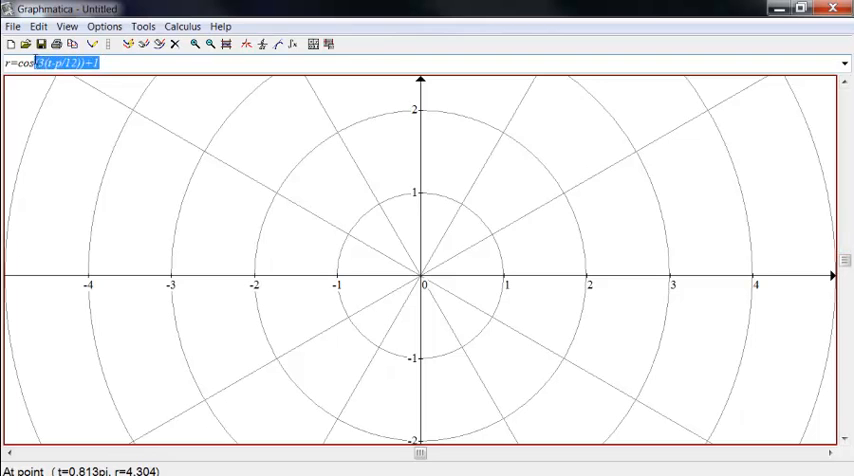
click(131, 88)
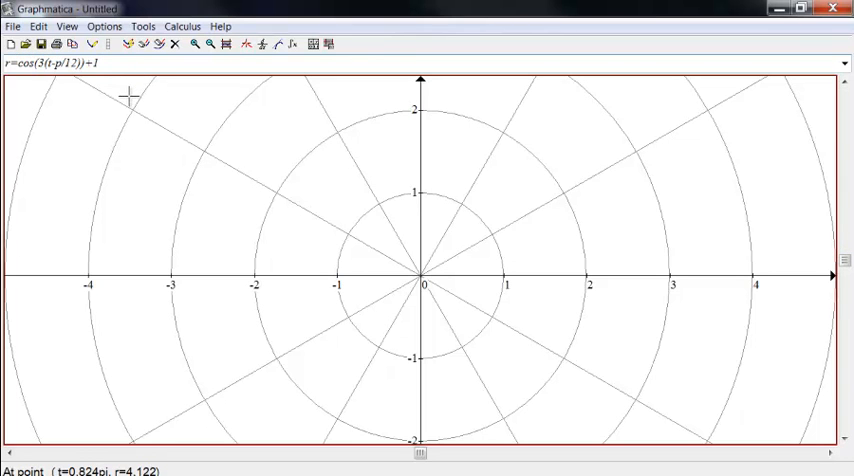
Remove the +1 so the equation reads r=cos(3(t-p/12)) and select its argument text.
drag(103, 63, 90, 63)
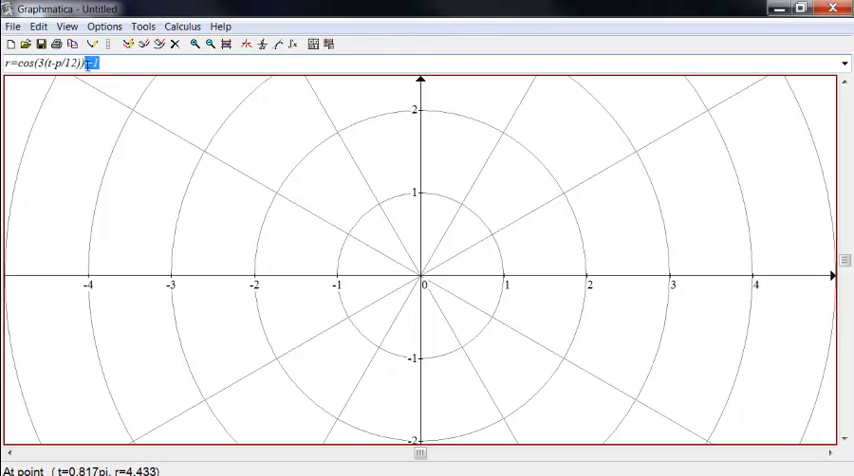
key(BackSpace)
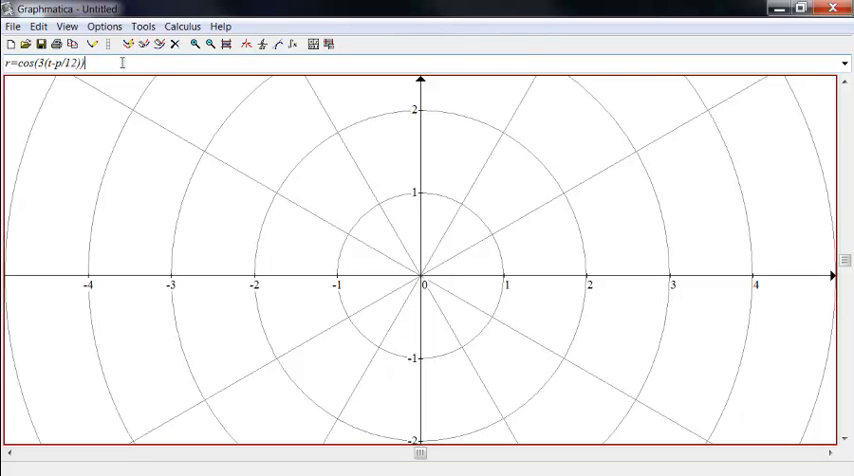
drag(85, 63, 2, 60)
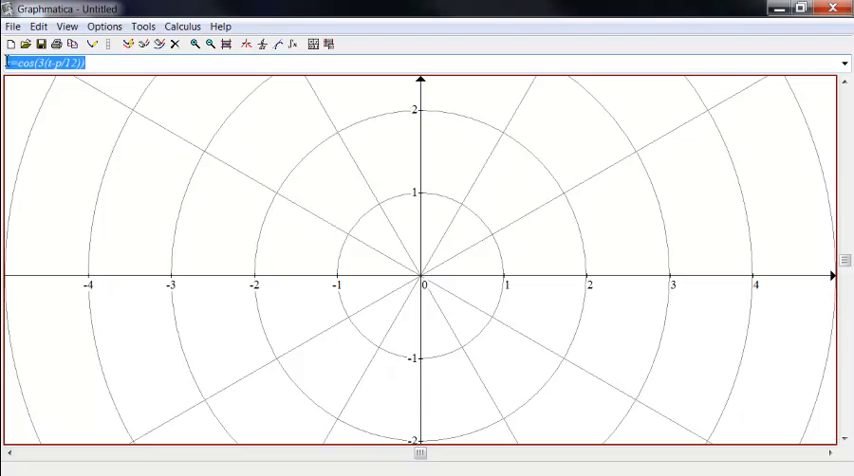
drag(84, 62, 4, 60)
Replace the equation with r^2=cos(x) and dismiss the unsupported-variable error.
click(16, 63)
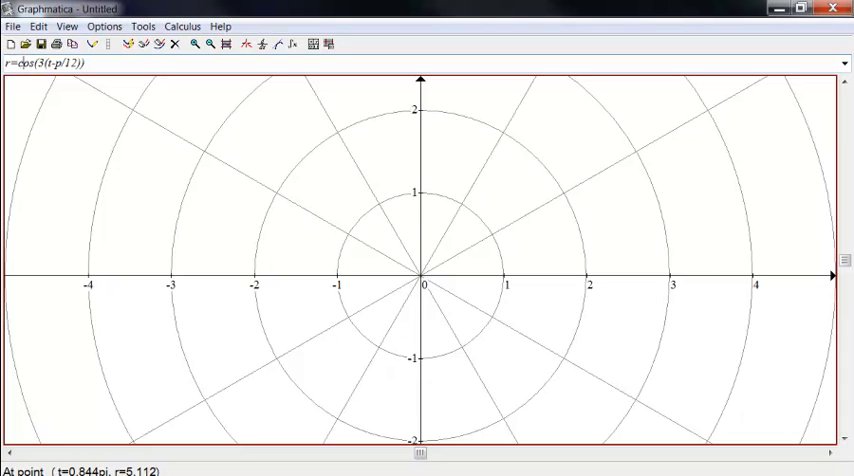
key(ctrl+a)
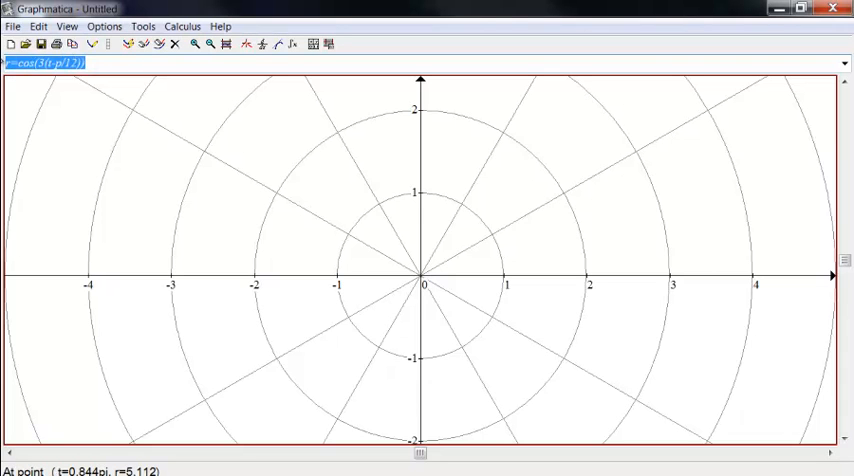
key(Delete)
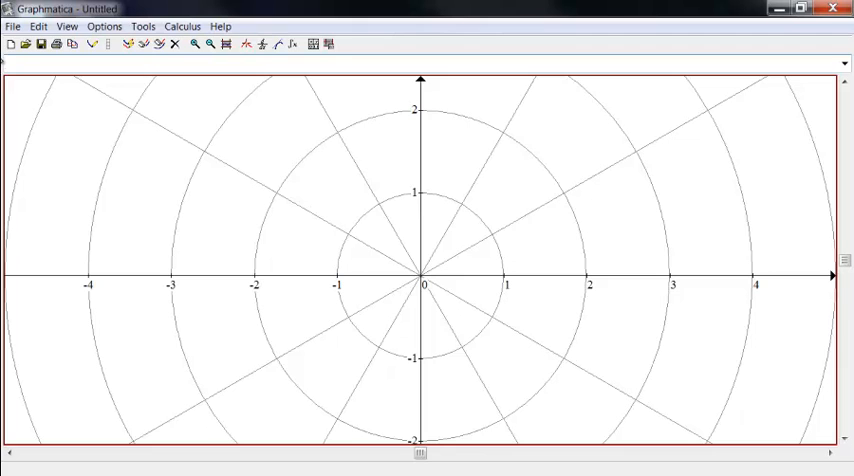
text(r^2=)
text(cos(x))
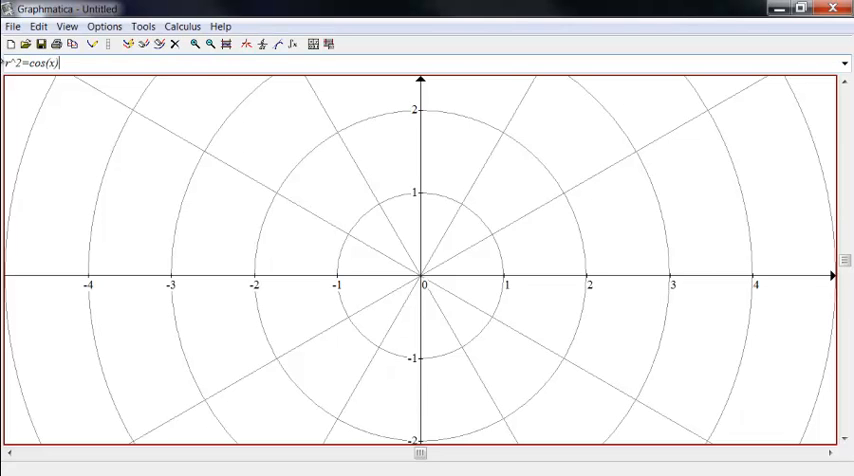
key(Return)
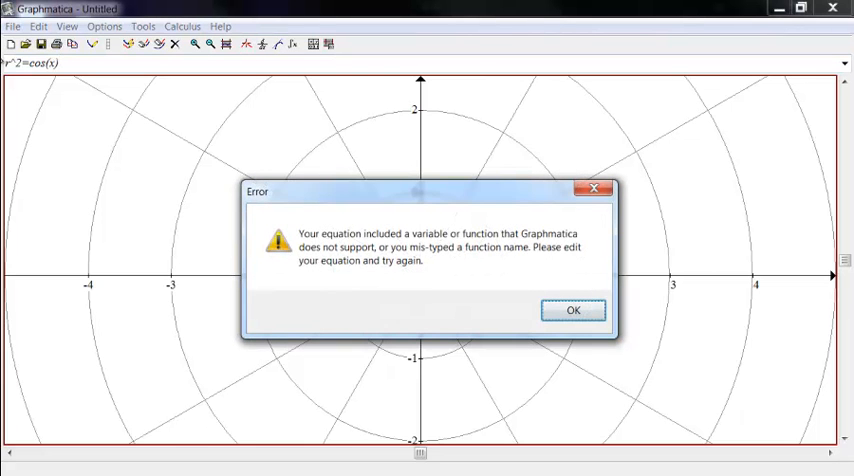
click(573, 310)
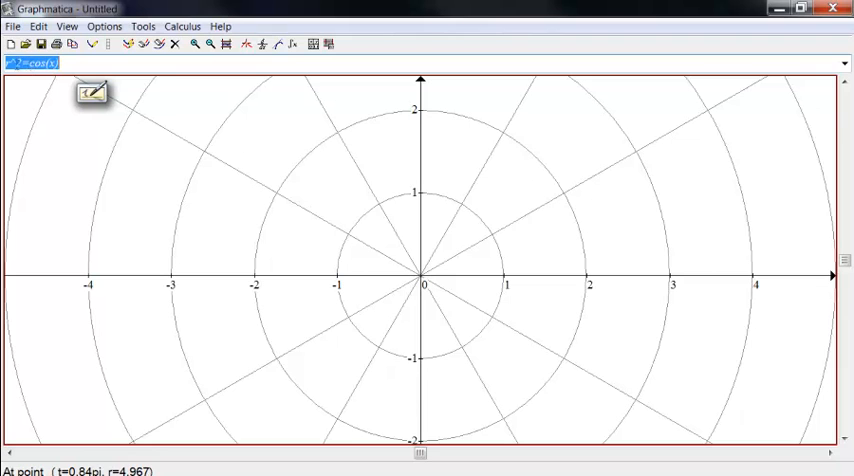
Correct the equation to r^2=cos(t) and plot its figure-eight curve.
key(Home)
key(Right)
key(shift+Right)
key(shift+Right)
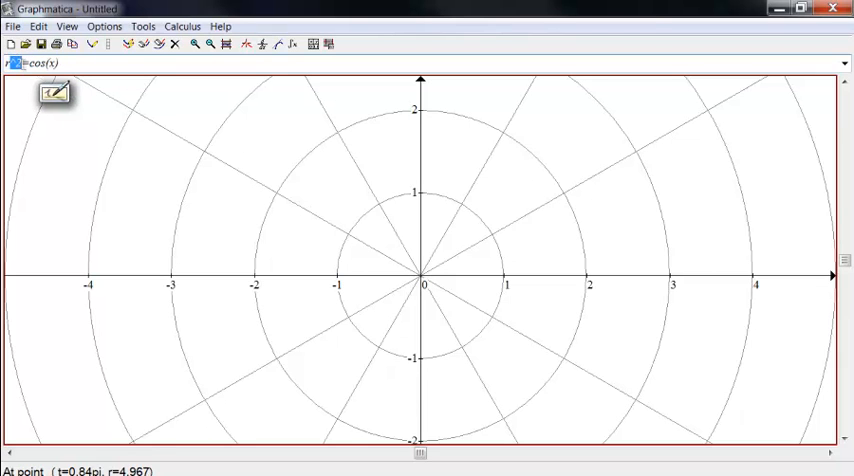
key(Delete)
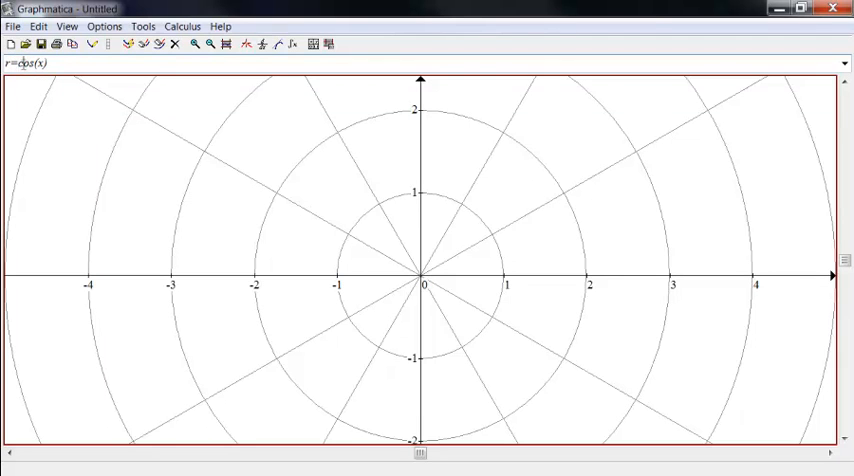
key(End)
key(Left)
key(BackSpace)
text(t)
key(Home)
key(Right)
text(^2)
key(Return)
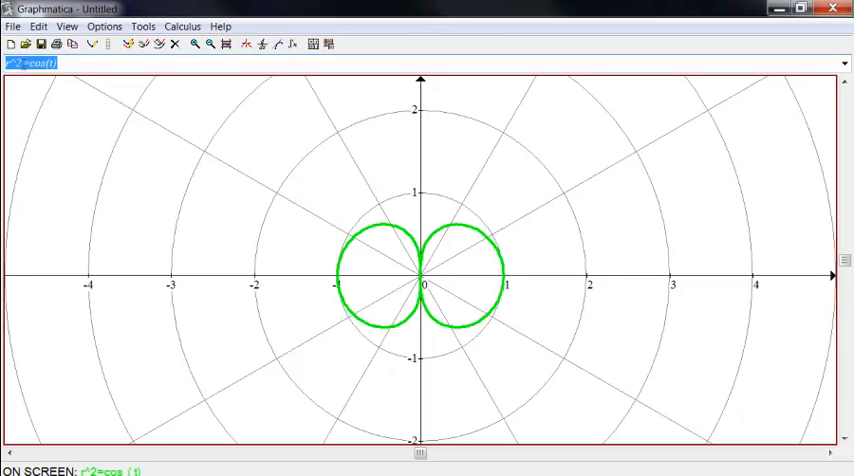
Plot r^3=cos(t) and then r^3=2cos(t) alongside the figure-eight.
click(23, 62)
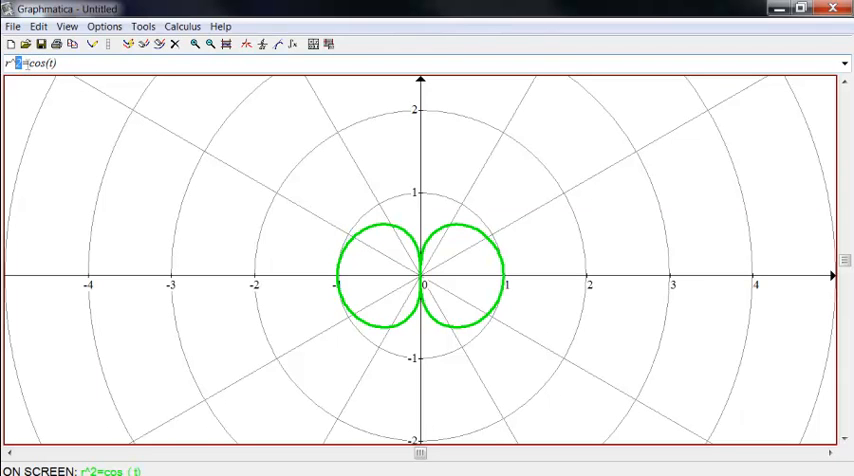
text(3)
key(Return)
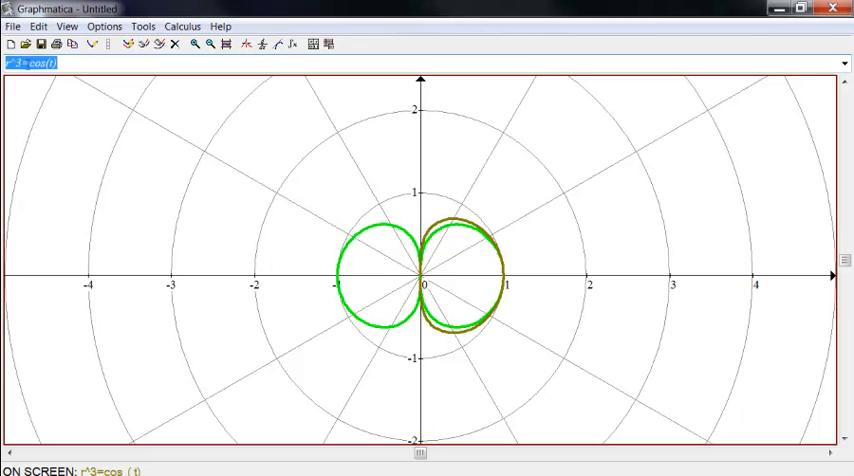
click(55, 63)
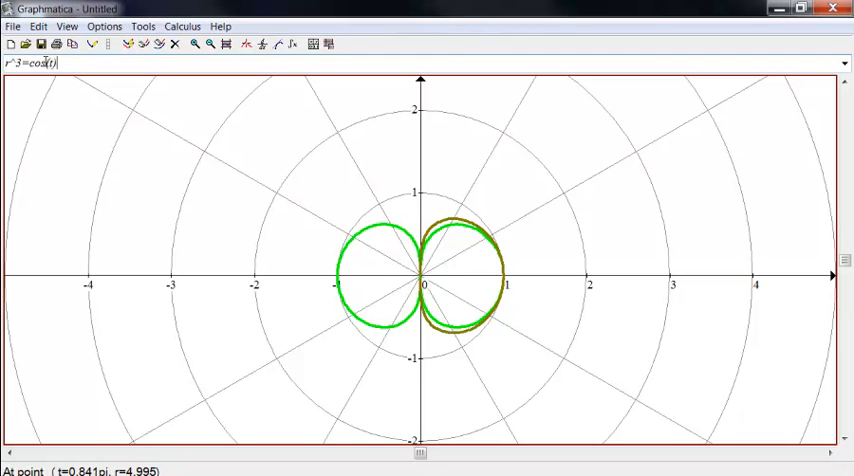
text(2)
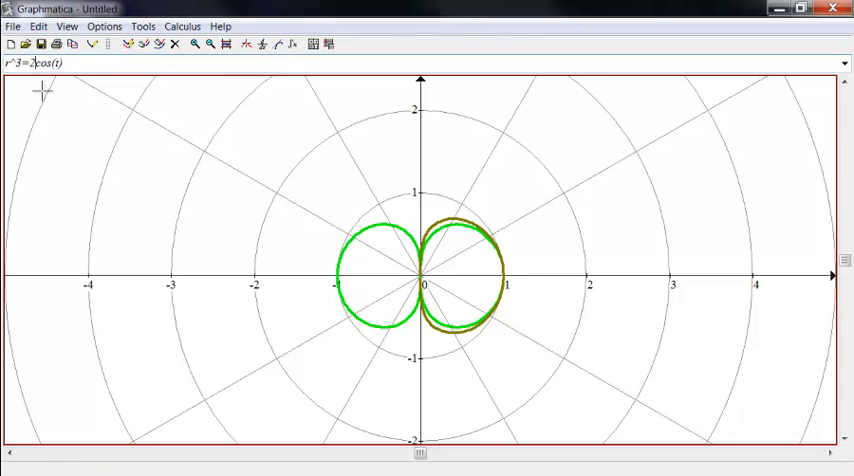
key(Return)
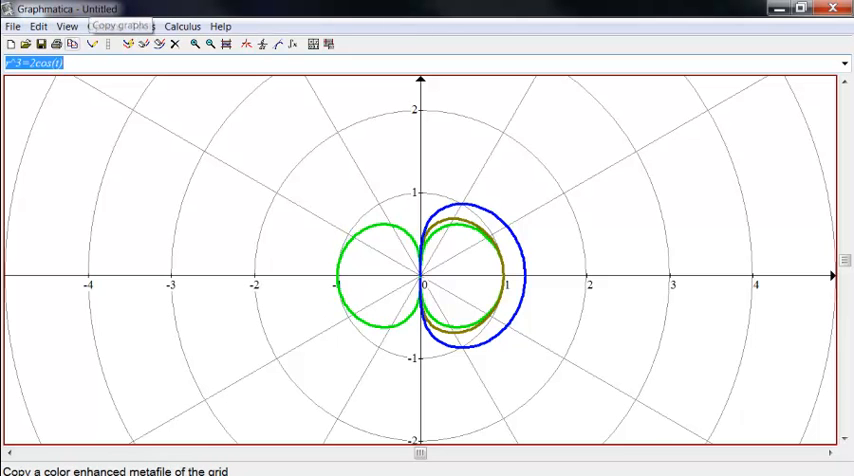
Copy the graph to the clipboard as a colour EMF via Edit > Copy Graphs.
click(38, 26)
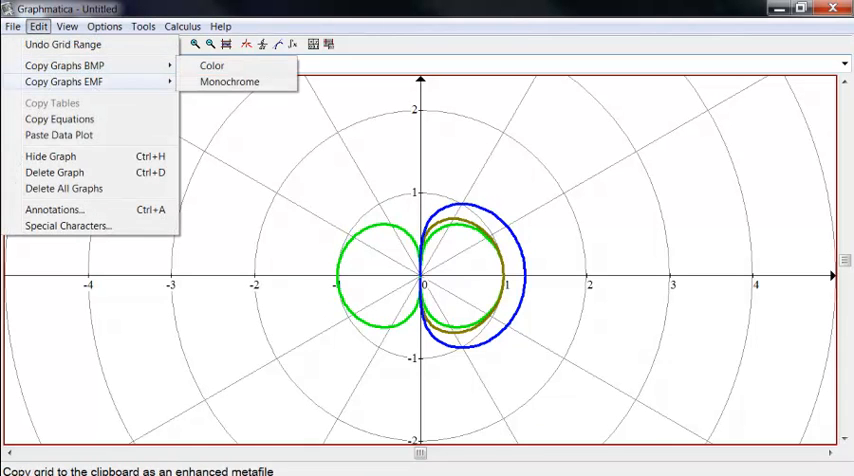
click(208, 81)
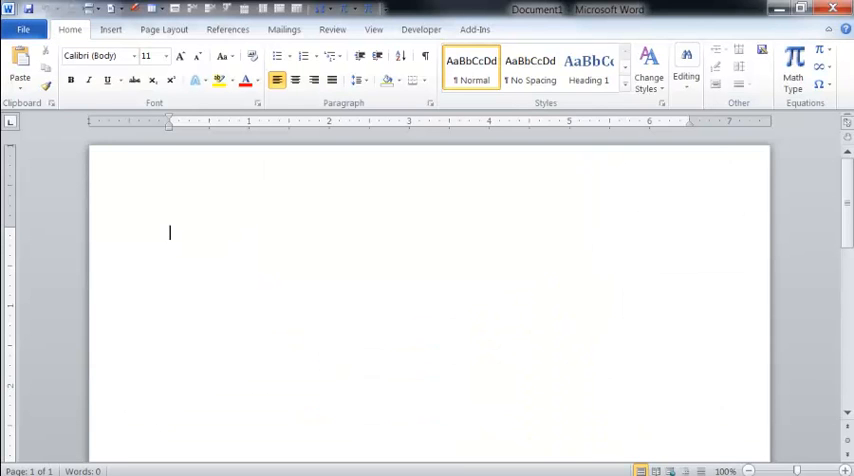
Paste the graph picture into the Word document and shrink it with a corner handle.
click(20, 84)
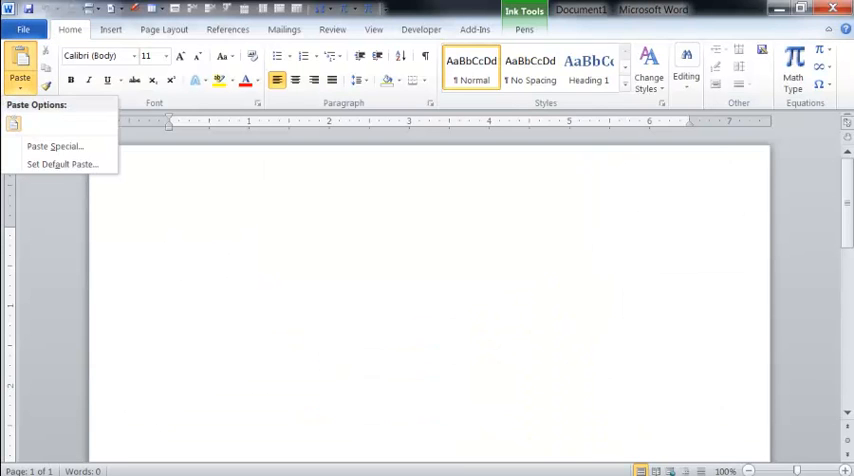
click(14, 123)
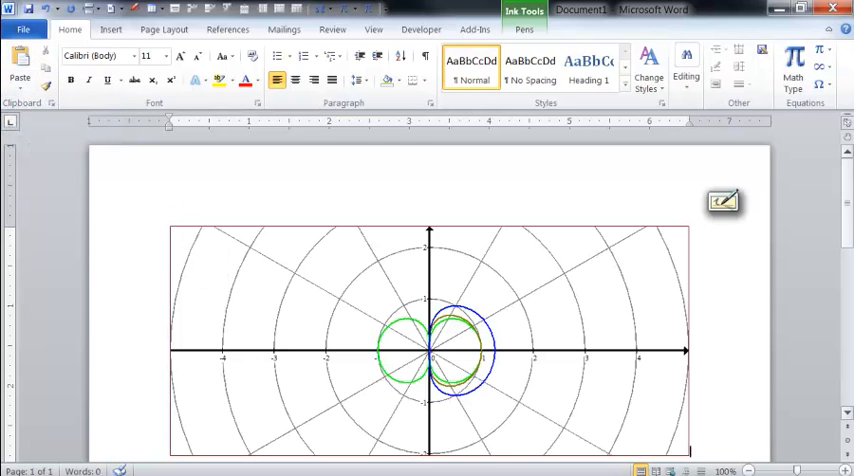
scroll(260, 329, down, 3)
scroll(430, 270, up, 1)
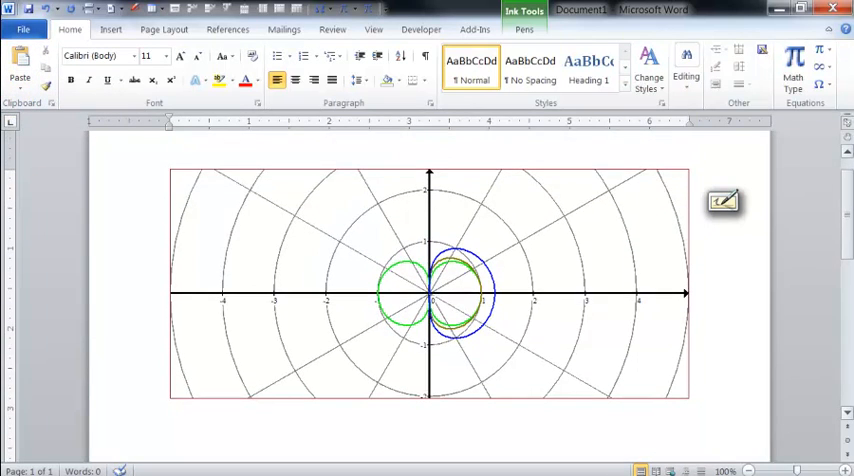
click(690, 395)
drag(170, 170, 590, 355)
drag(590, 318, 590, 318)
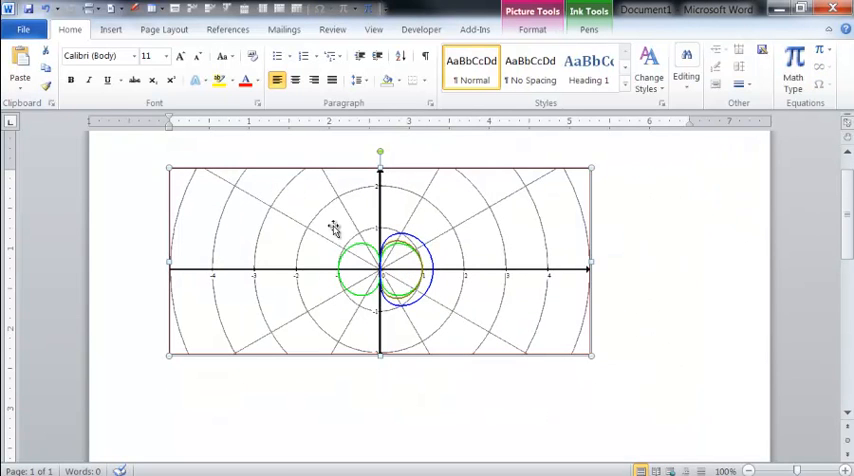
Delete the pasted picture and close Word without saving.
key(Delete)
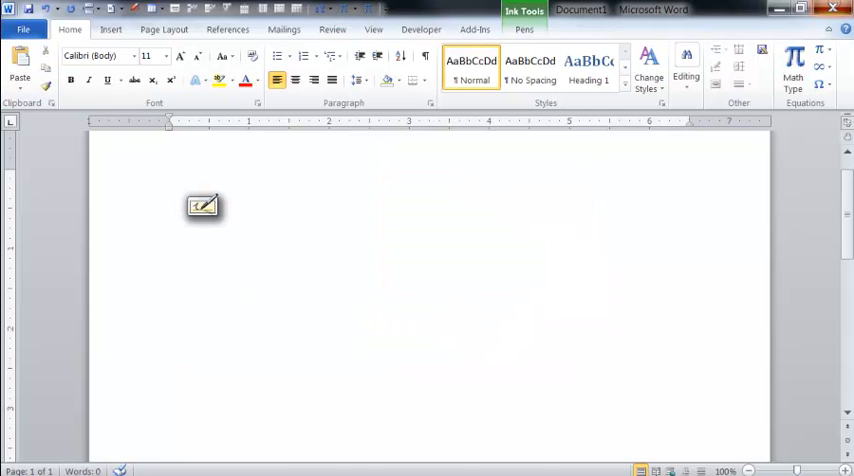
key(alt+F4)
click(427, 266)
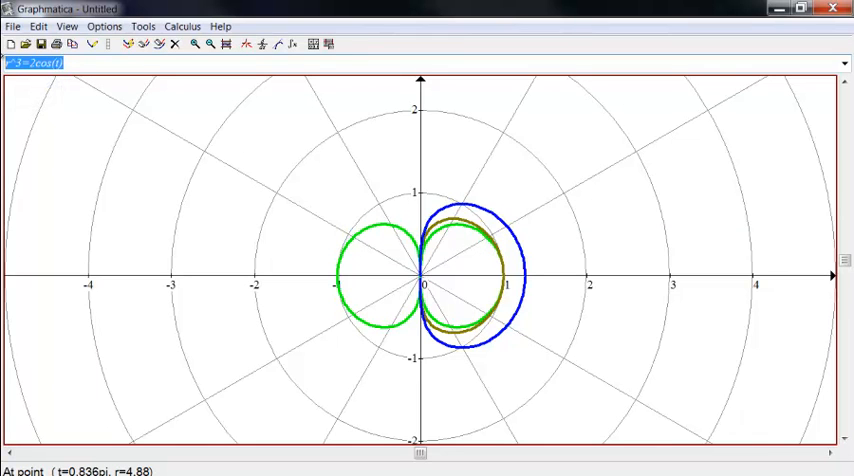
text(y=)
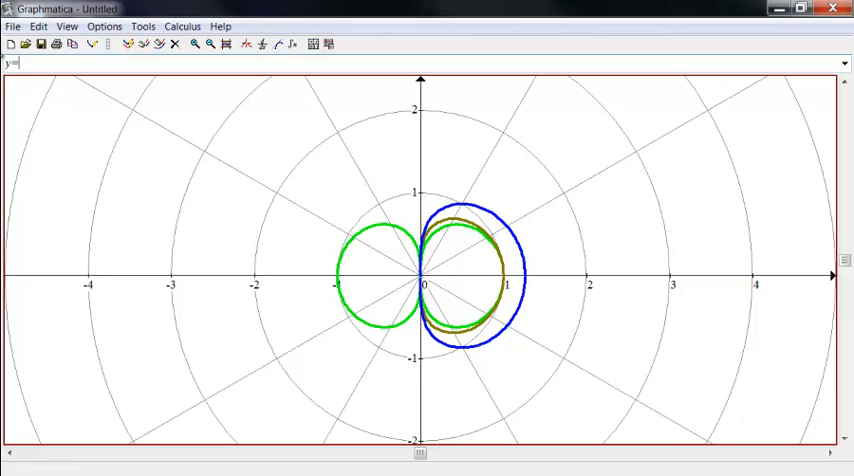
text(x^2)
Plot the parabola y=x^2 over the three polar curves.
key(Return)
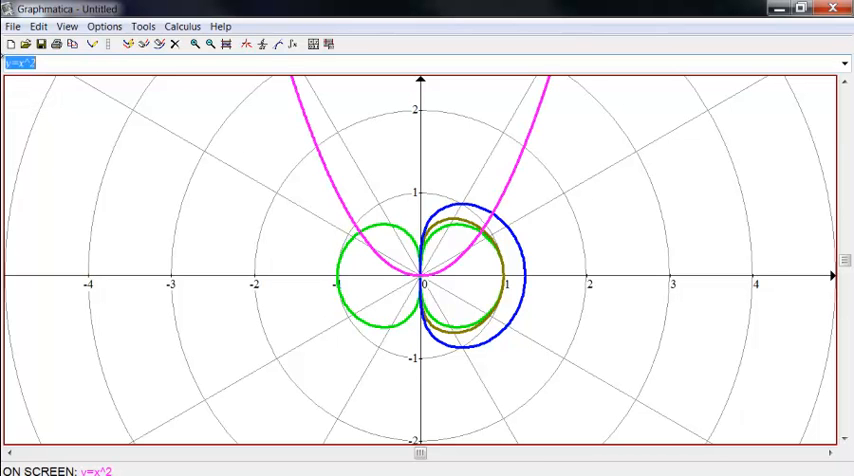